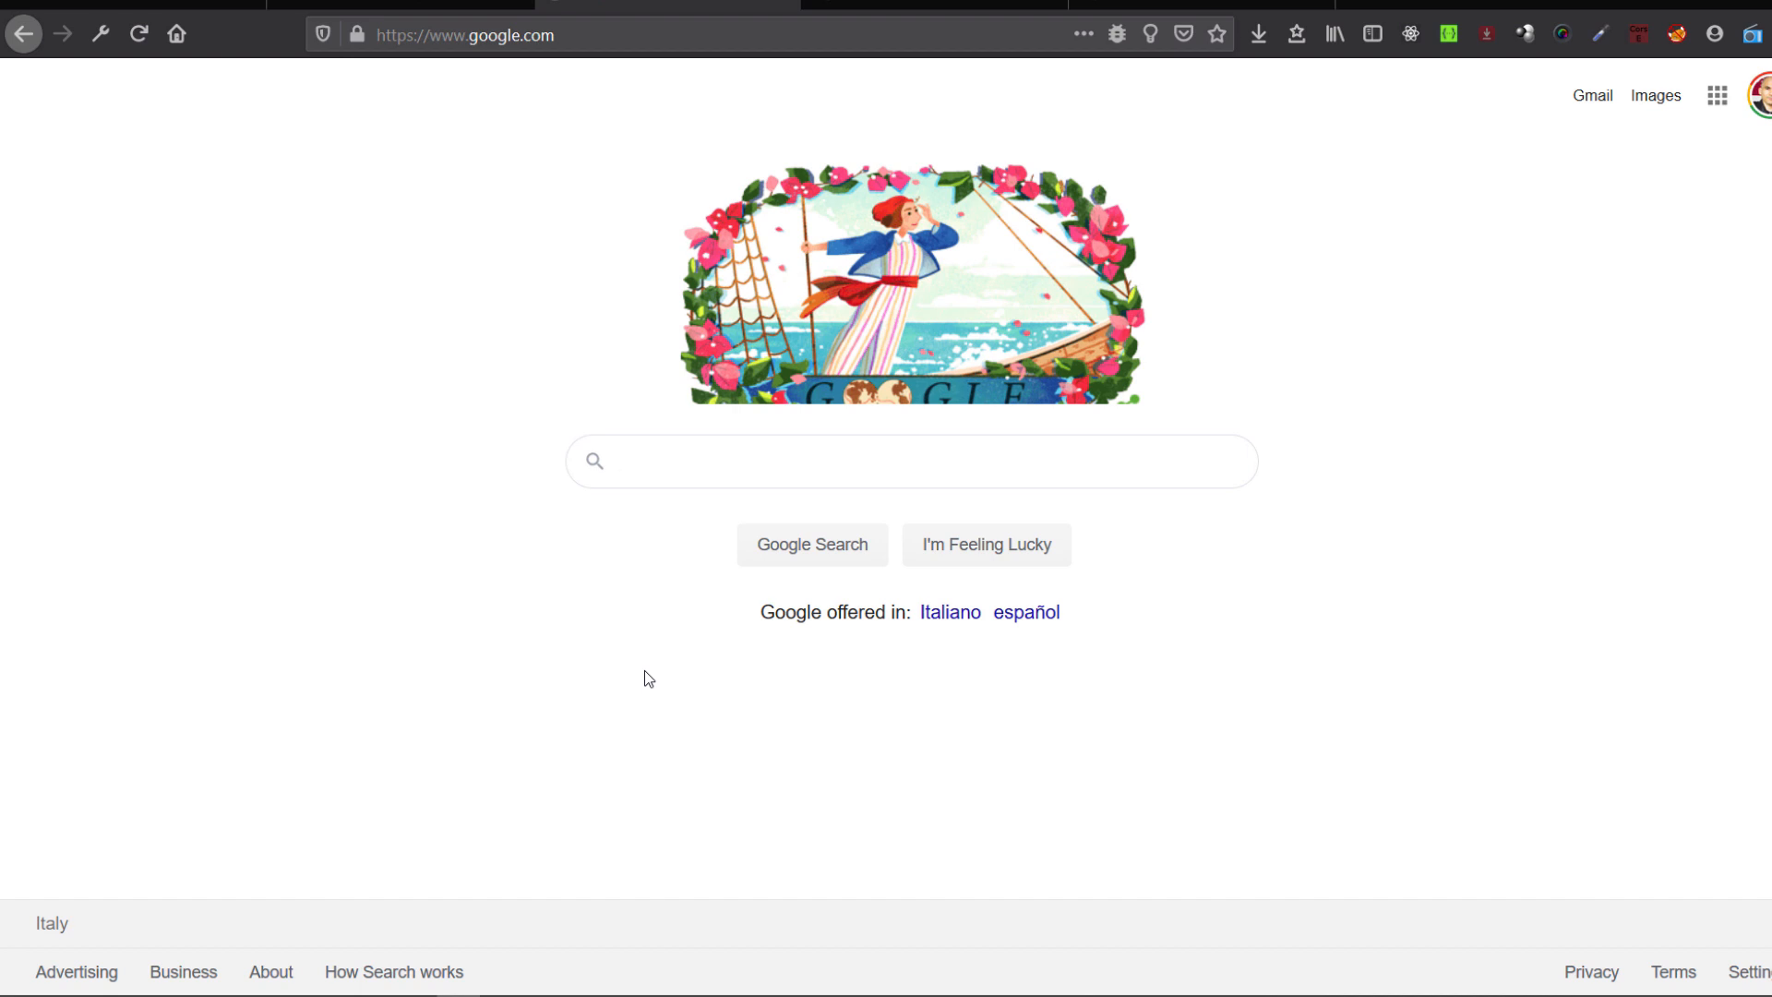
Step: Search Google for "download unity hub" and request the Unity Hub installer from Unity's download page
{"action": "type", "text": "downl"}
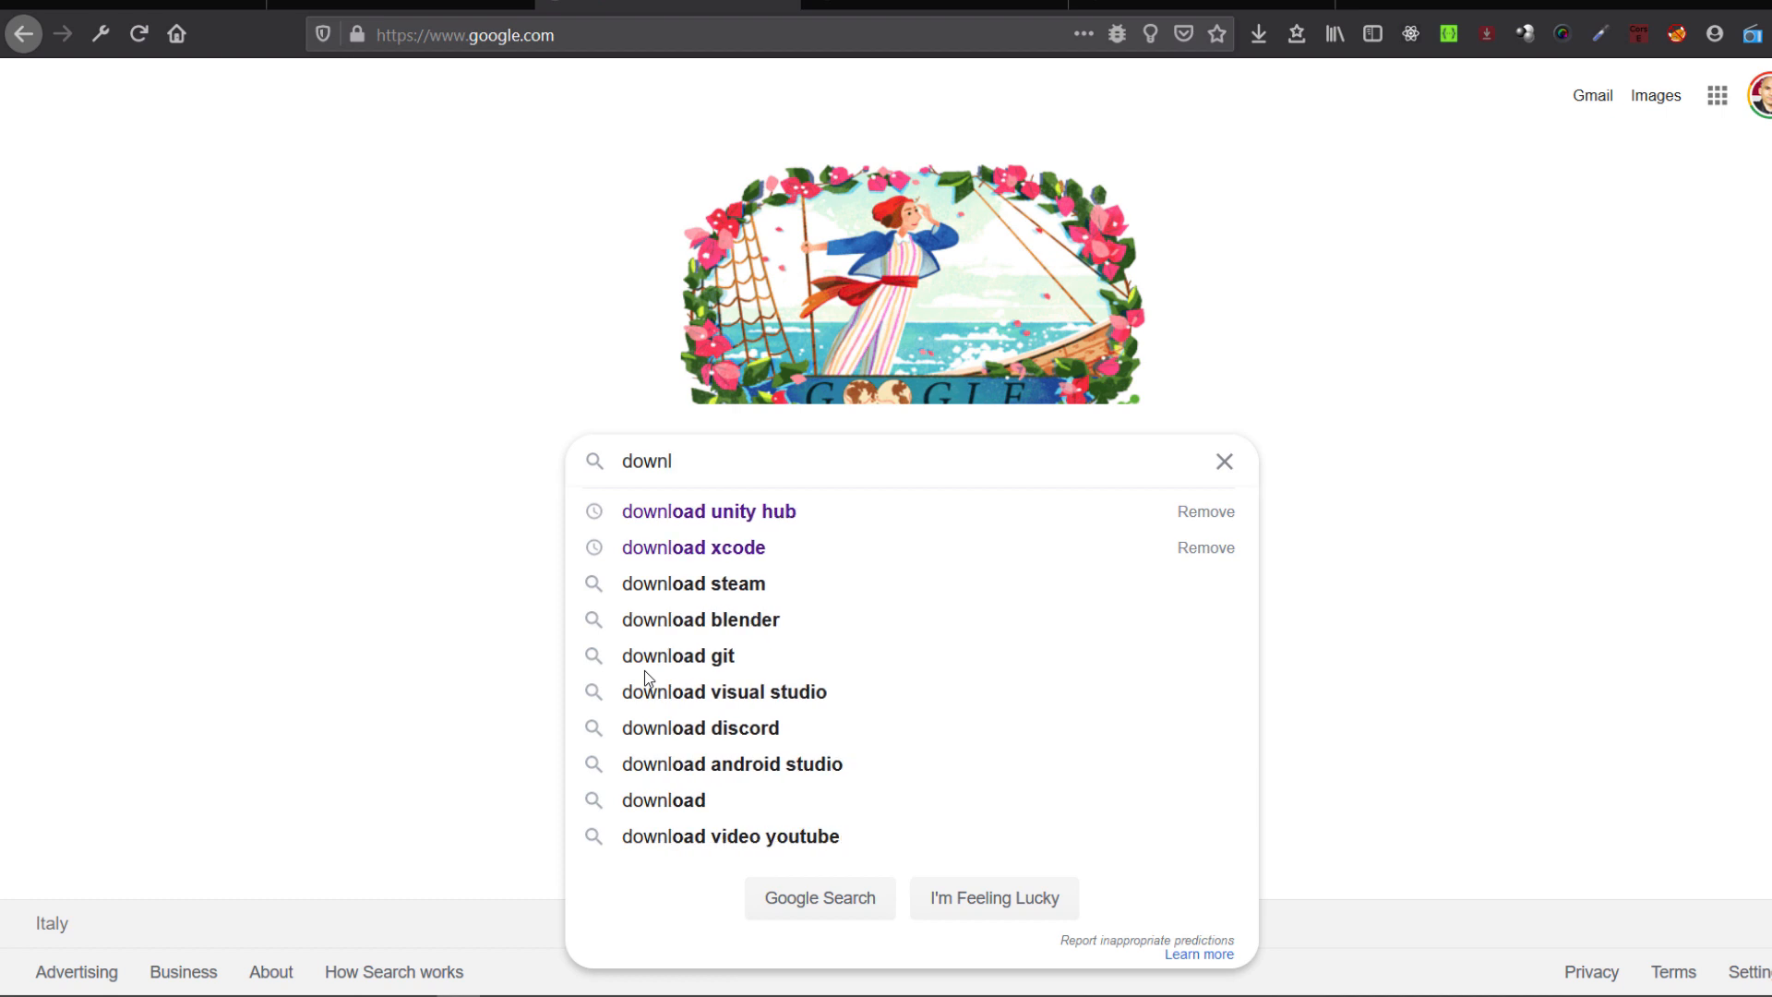
{"action": "left_click", "coordinate": [729, 517]}
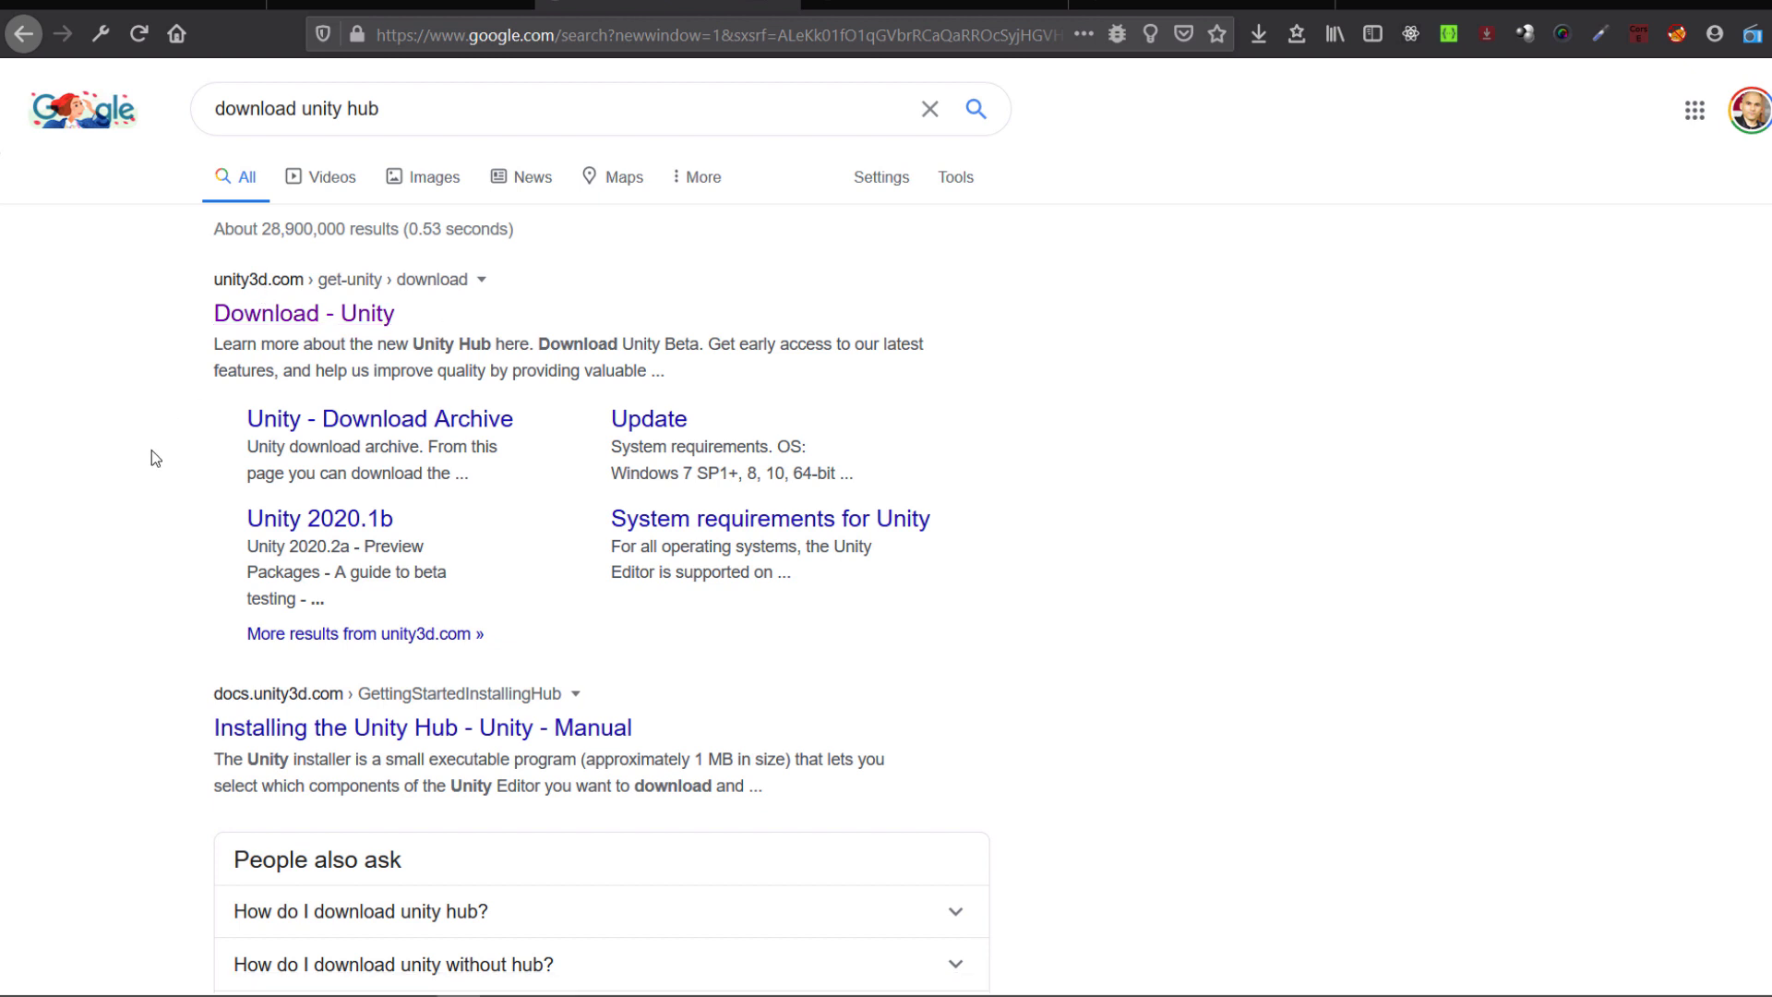
{"action": "scroll", "coordinate": [134, 494], "scroll_direction": "down", "scroll_amount": 5}
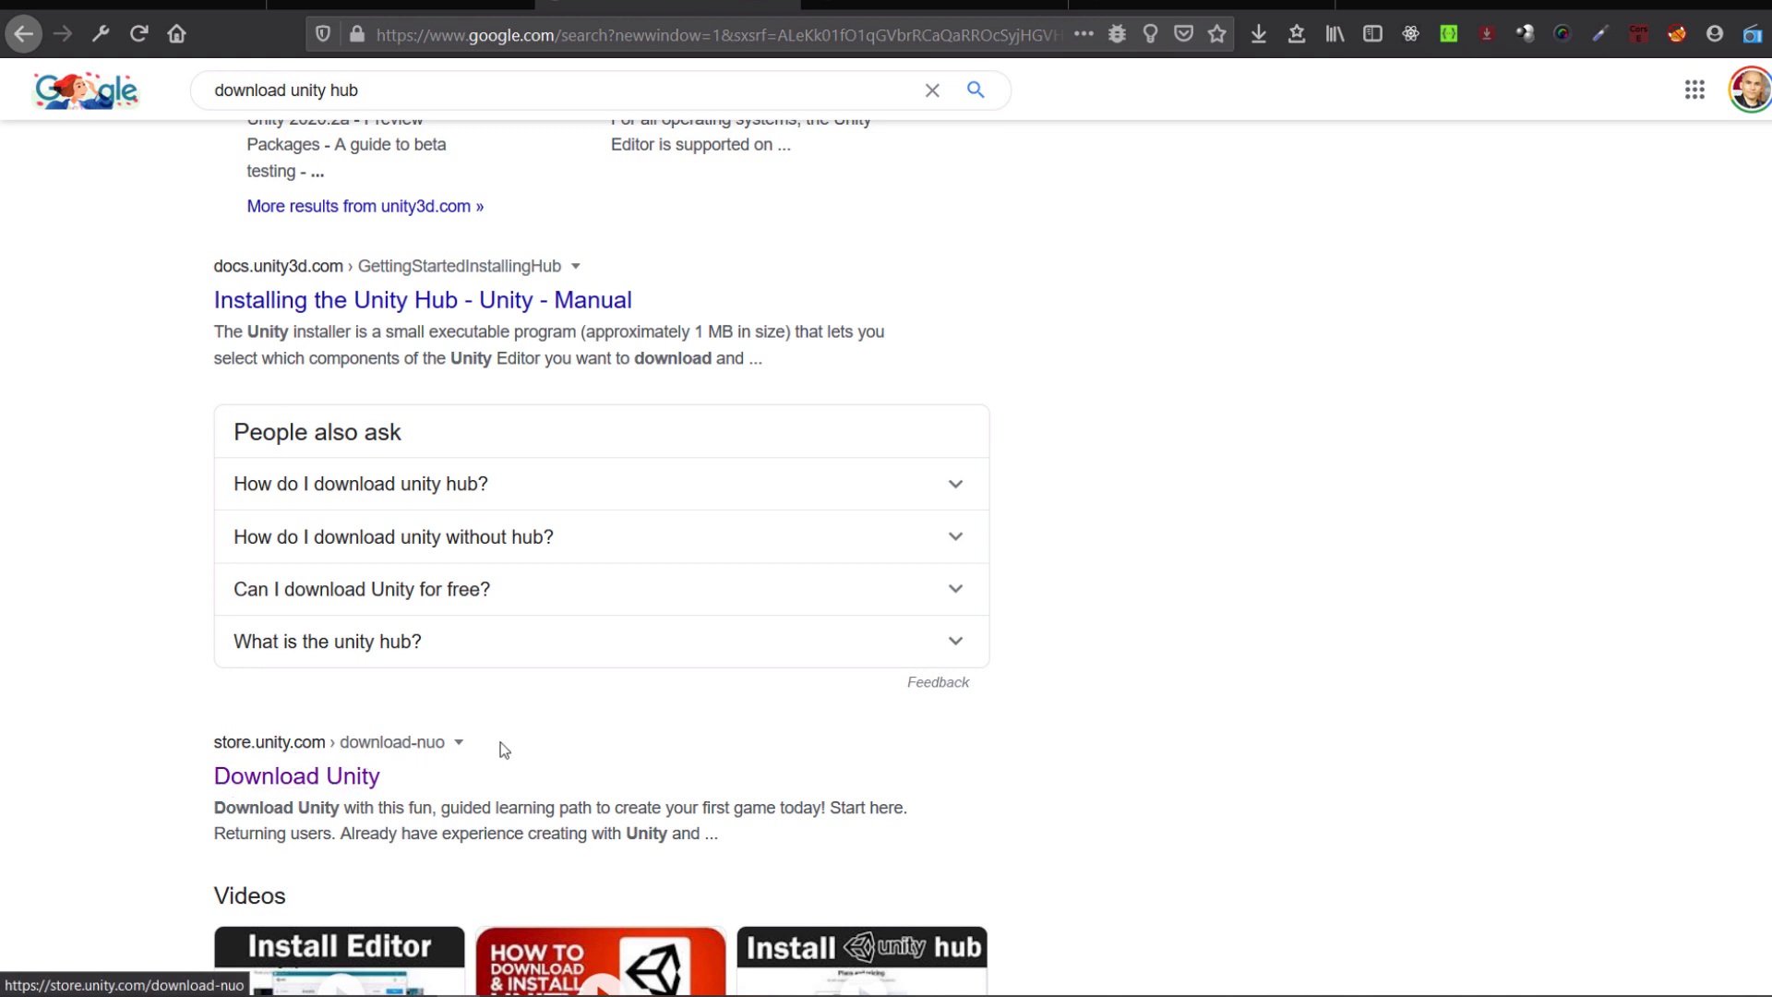
{"action": "scroll", "coordinate": [1109, 730], "scroll_direction": "up", "scroll_amount": 5}
{"action": "left_click", "coordinate": [338, 316]}
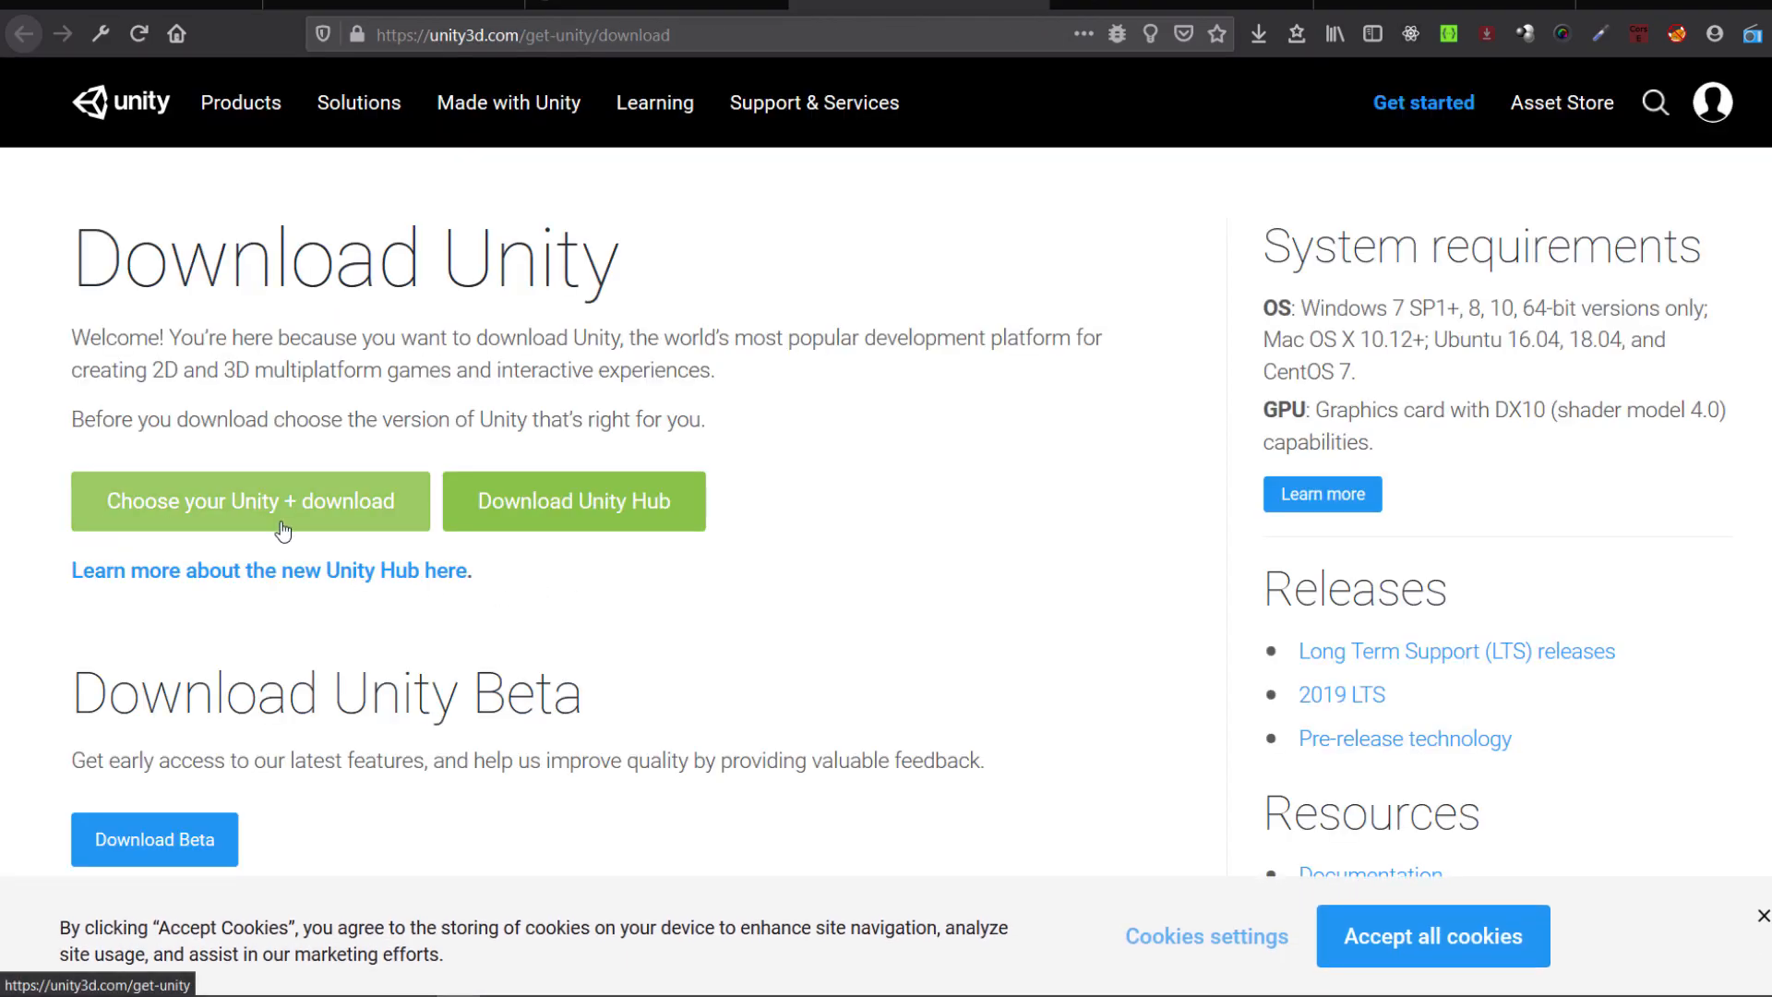
{"action": "left_click", "coordinate": [590, 523]}
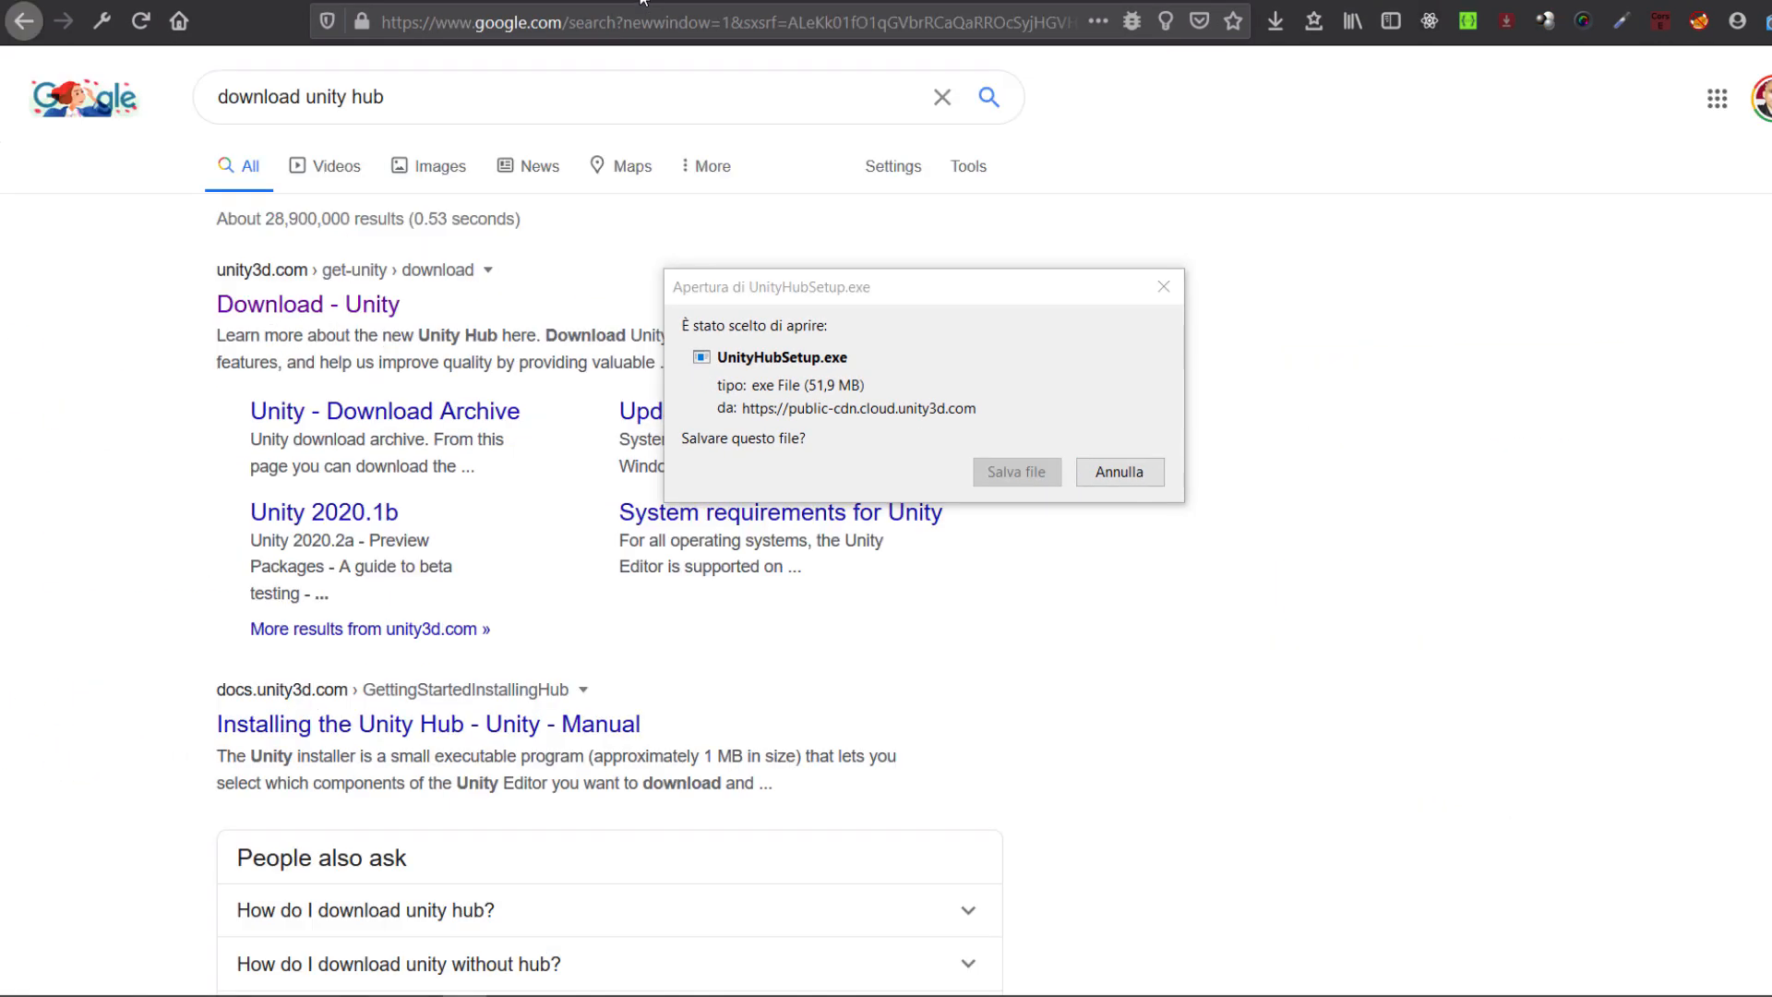
Step: Open unity.com and cancel the pending save of UnityHubSetup.exe
{"action": "left_click", "coordinate": [640, 6]}
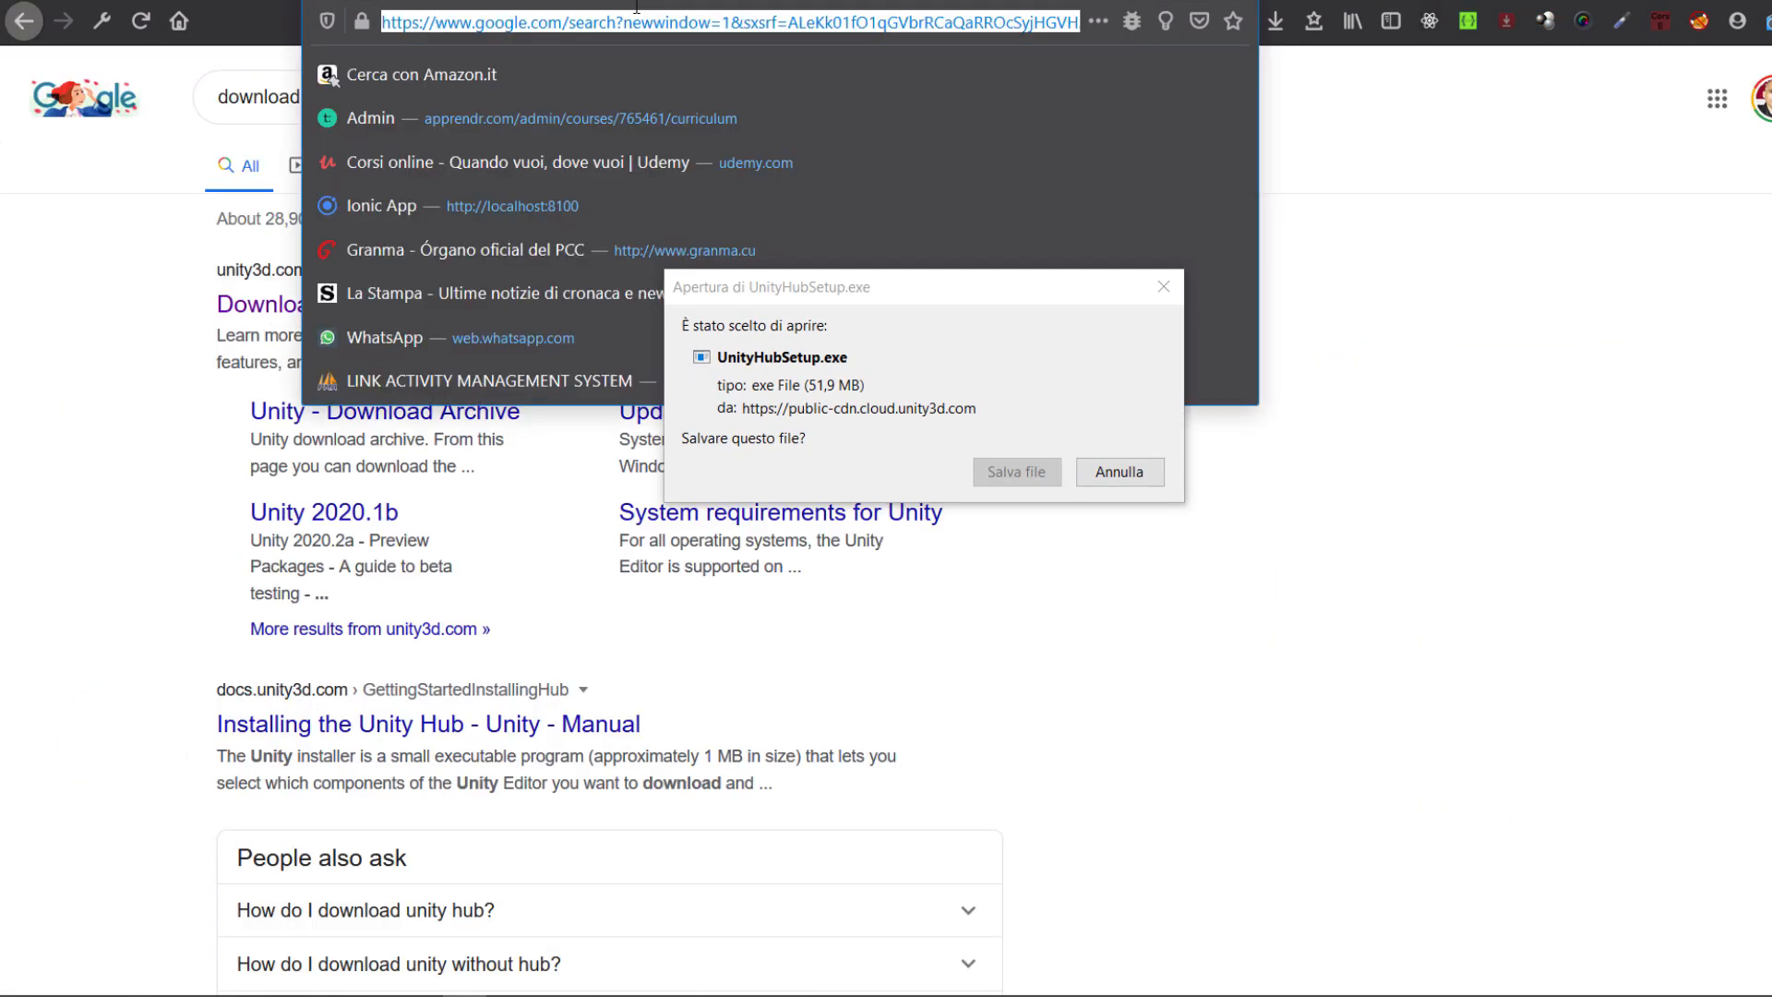
{"action": "type", "text": "unity"}
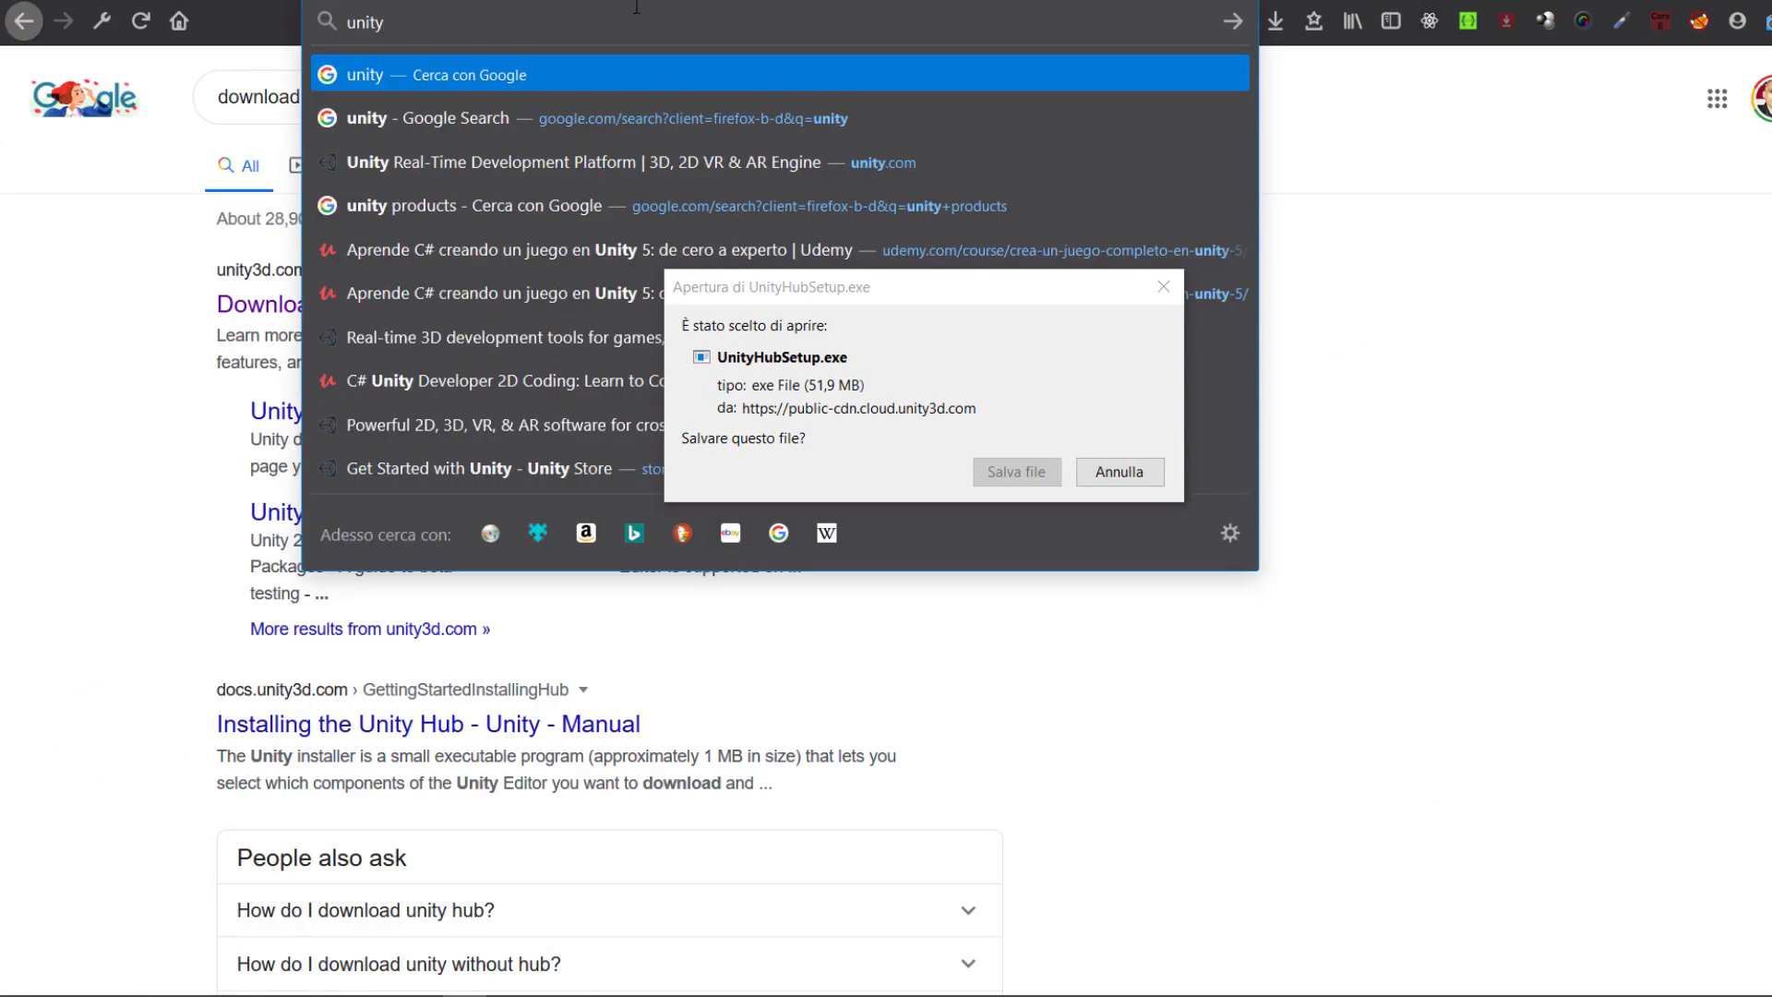
{"action": "type", "text": ".com"}
{"action": "key", "text": "Return"}
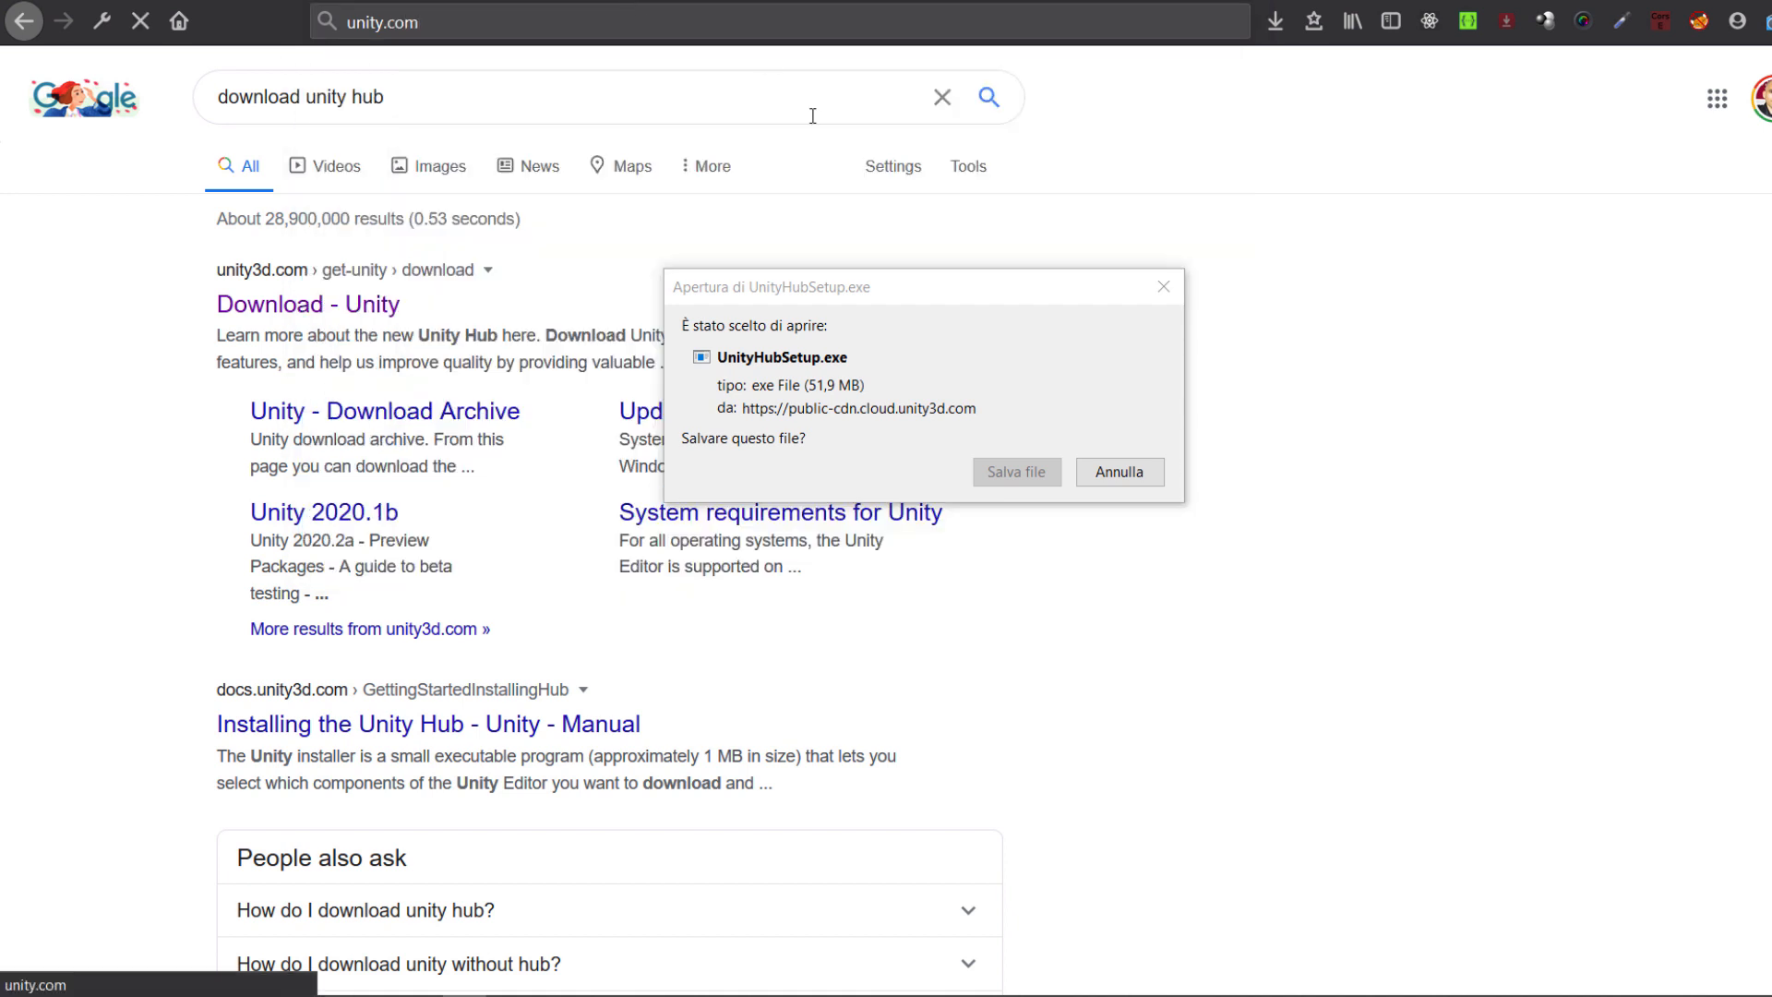
{"action": "left_click_drag", "start_coordinate": [1062, 291], "coordinate": [1509, 327]}
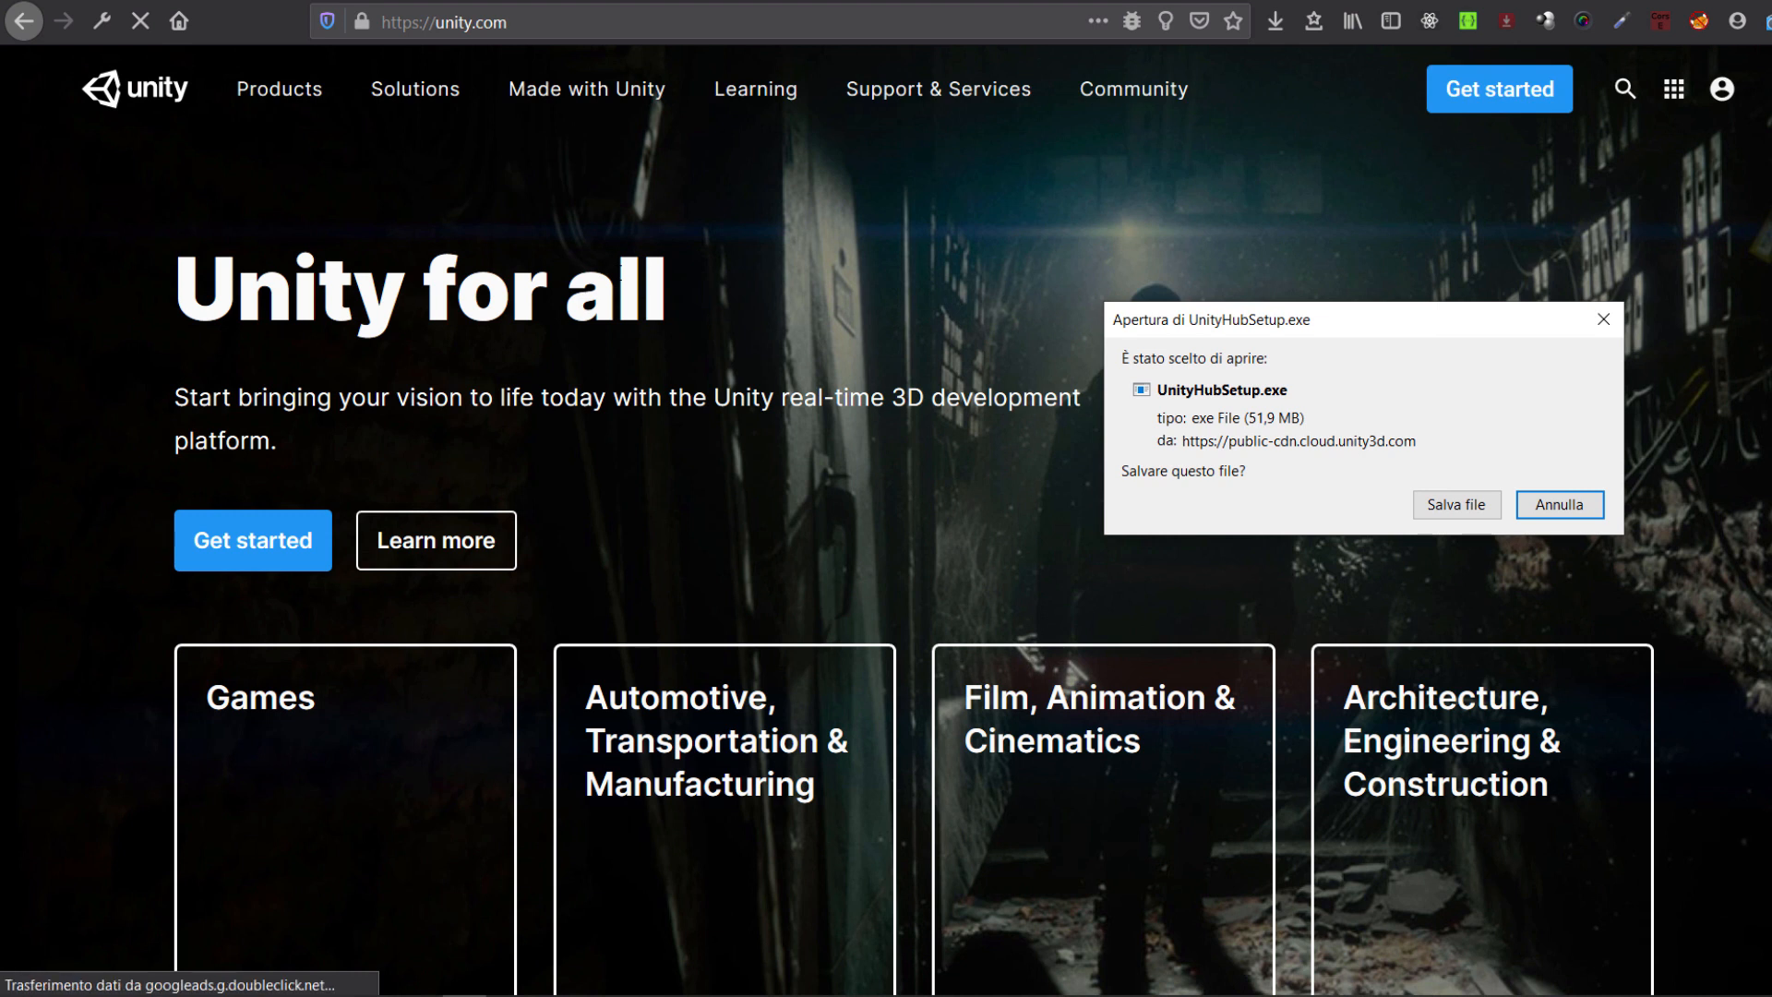
{"action": "left_click", "coordinate": [1560, 504]}
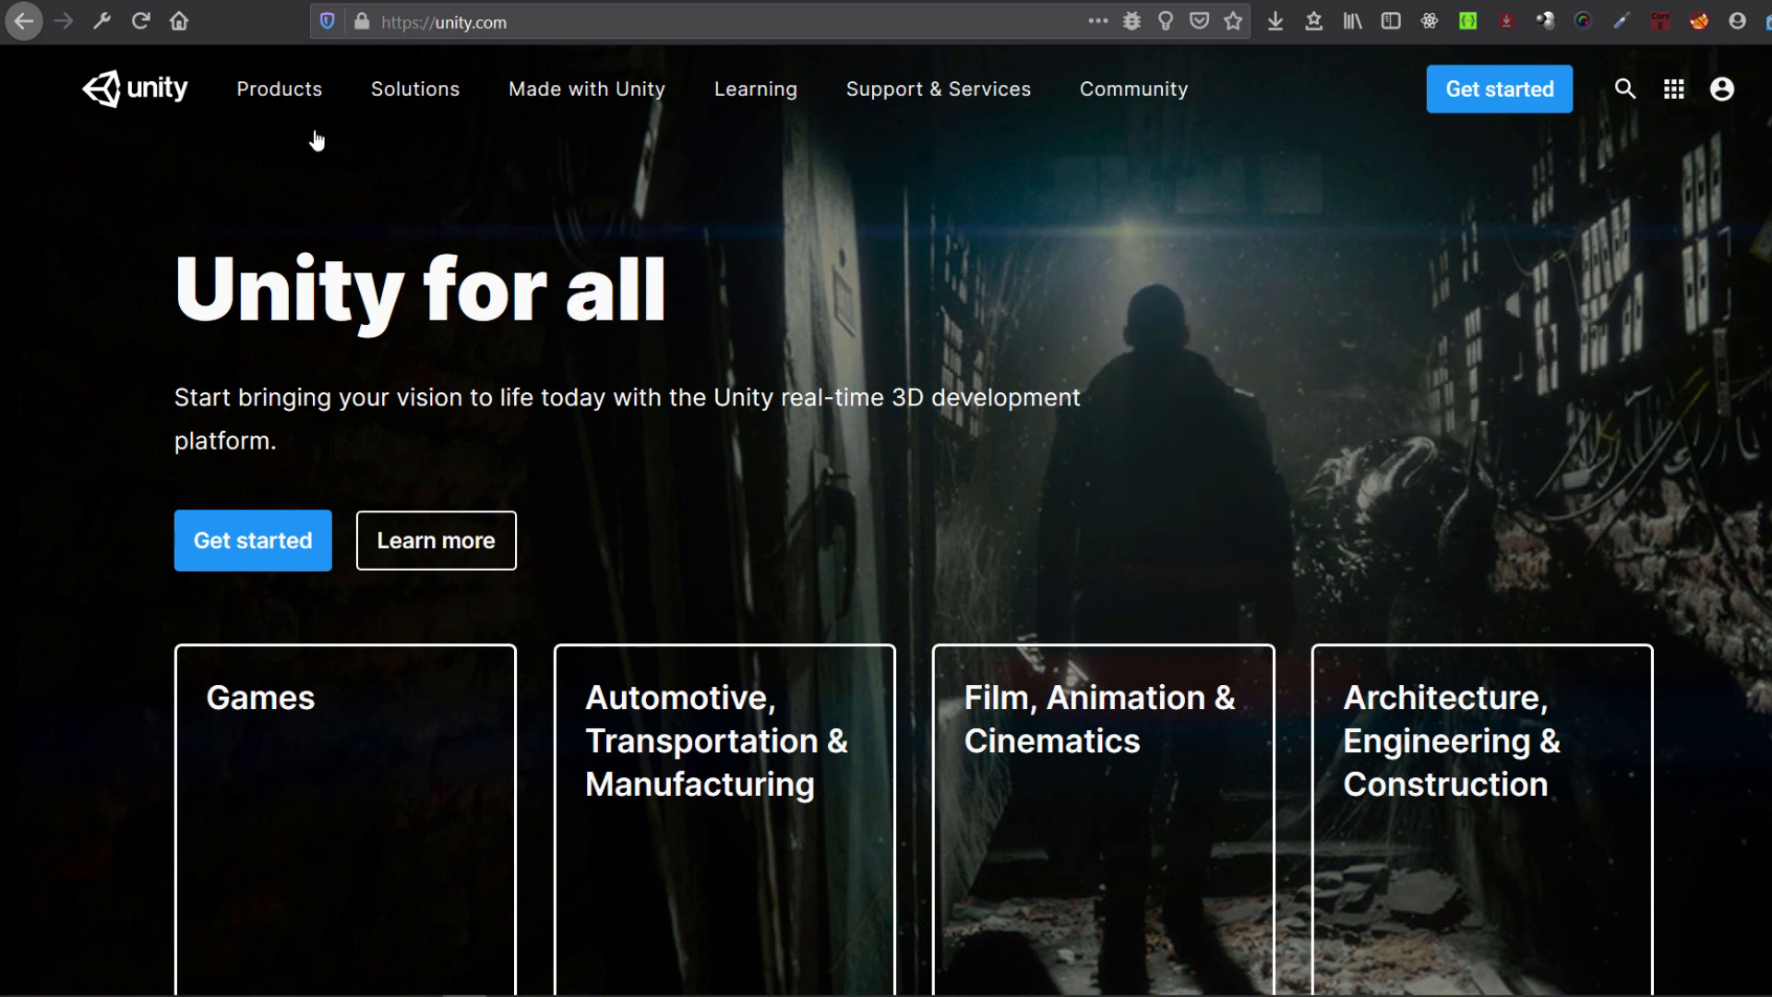
Step: Go from Unity's Products page to the store's plans and pricing and show the Individual plans
{"action": "left_click", "coordinate": [304, 101]}
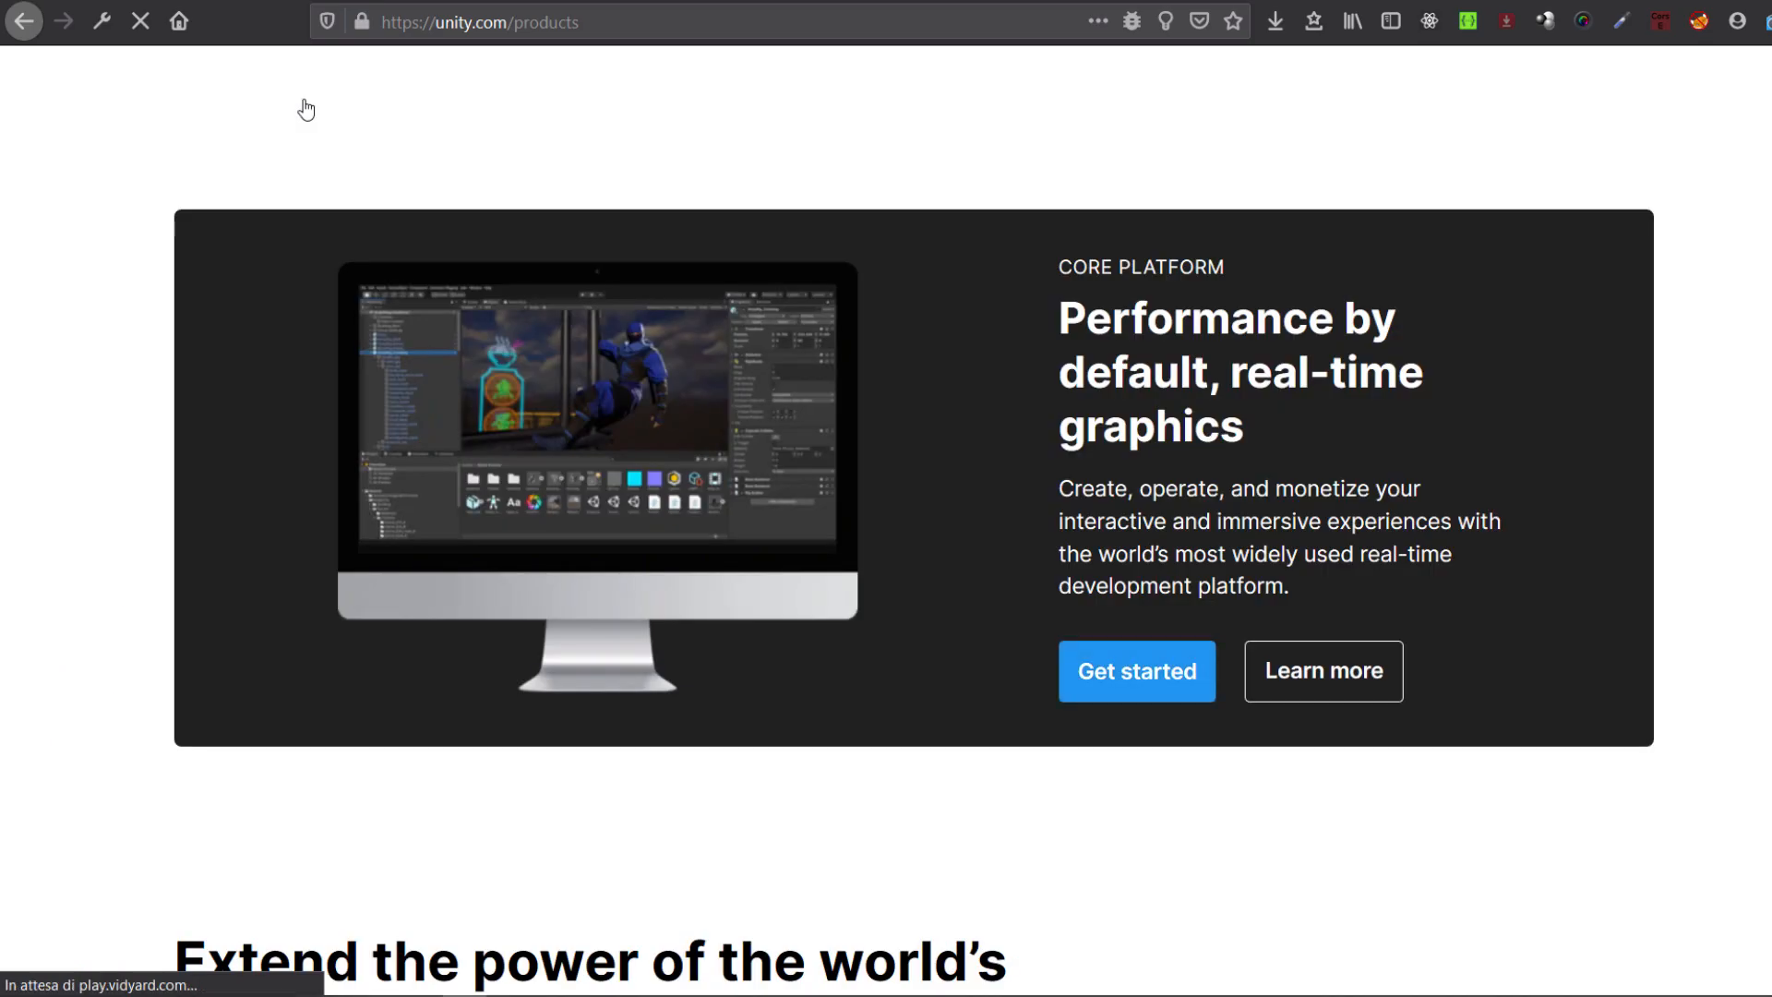
{"action": "left_click", "coordinate": [1111, 694]}
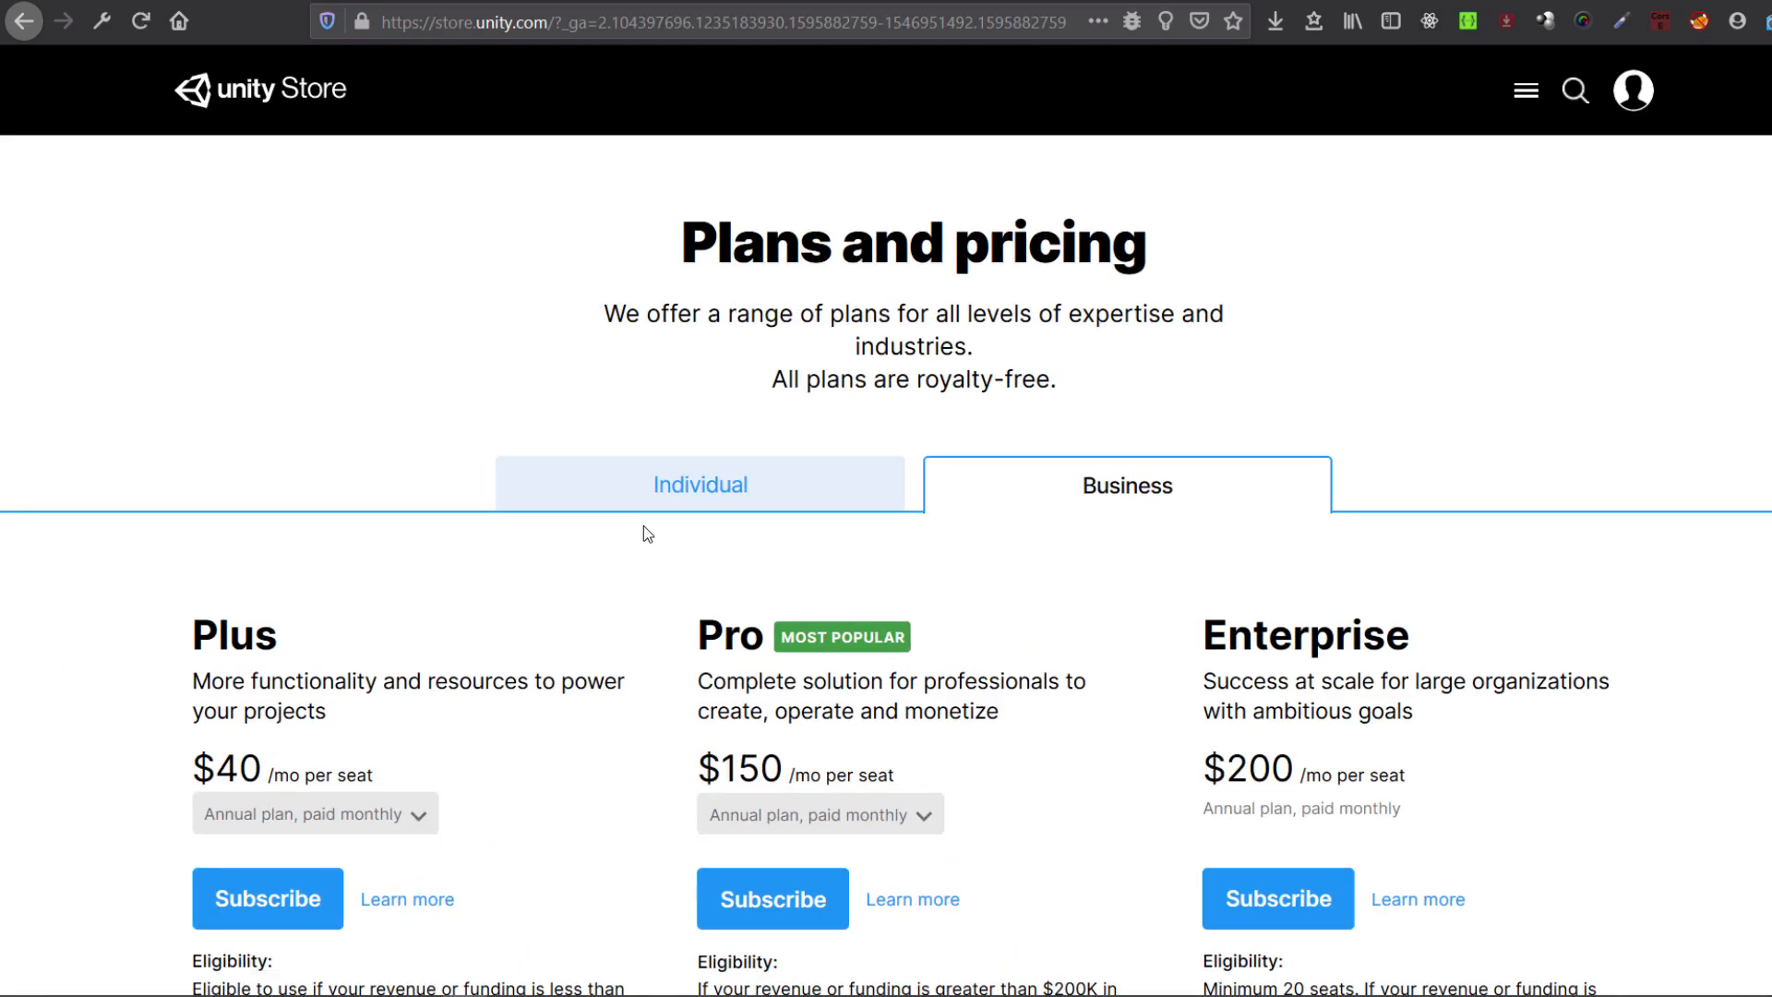
{"action": "left_click", "coordinate": [699, 497]}
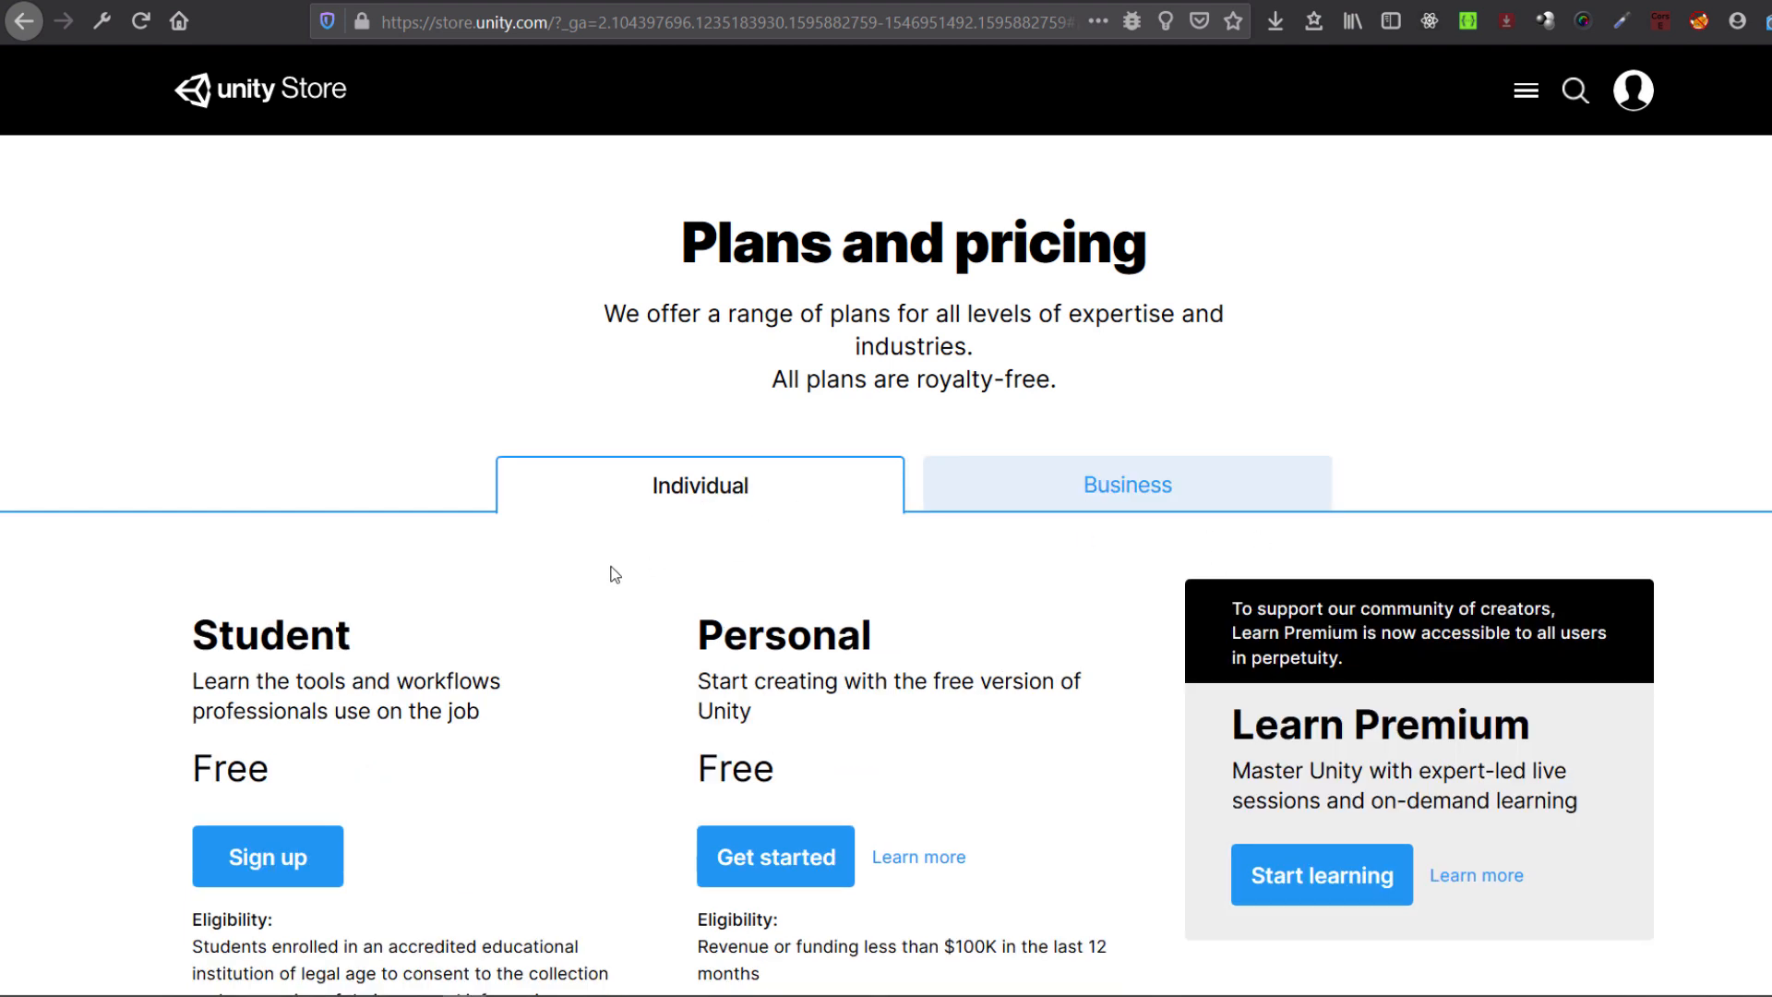
Step: Download the Unity Hub installer for the free Personal plan as a first-time user, agreeing to the terms
{"action": "scroll", "coordinate": [611, 575], "scroll_direction": "down", "scroll_amount": 2}
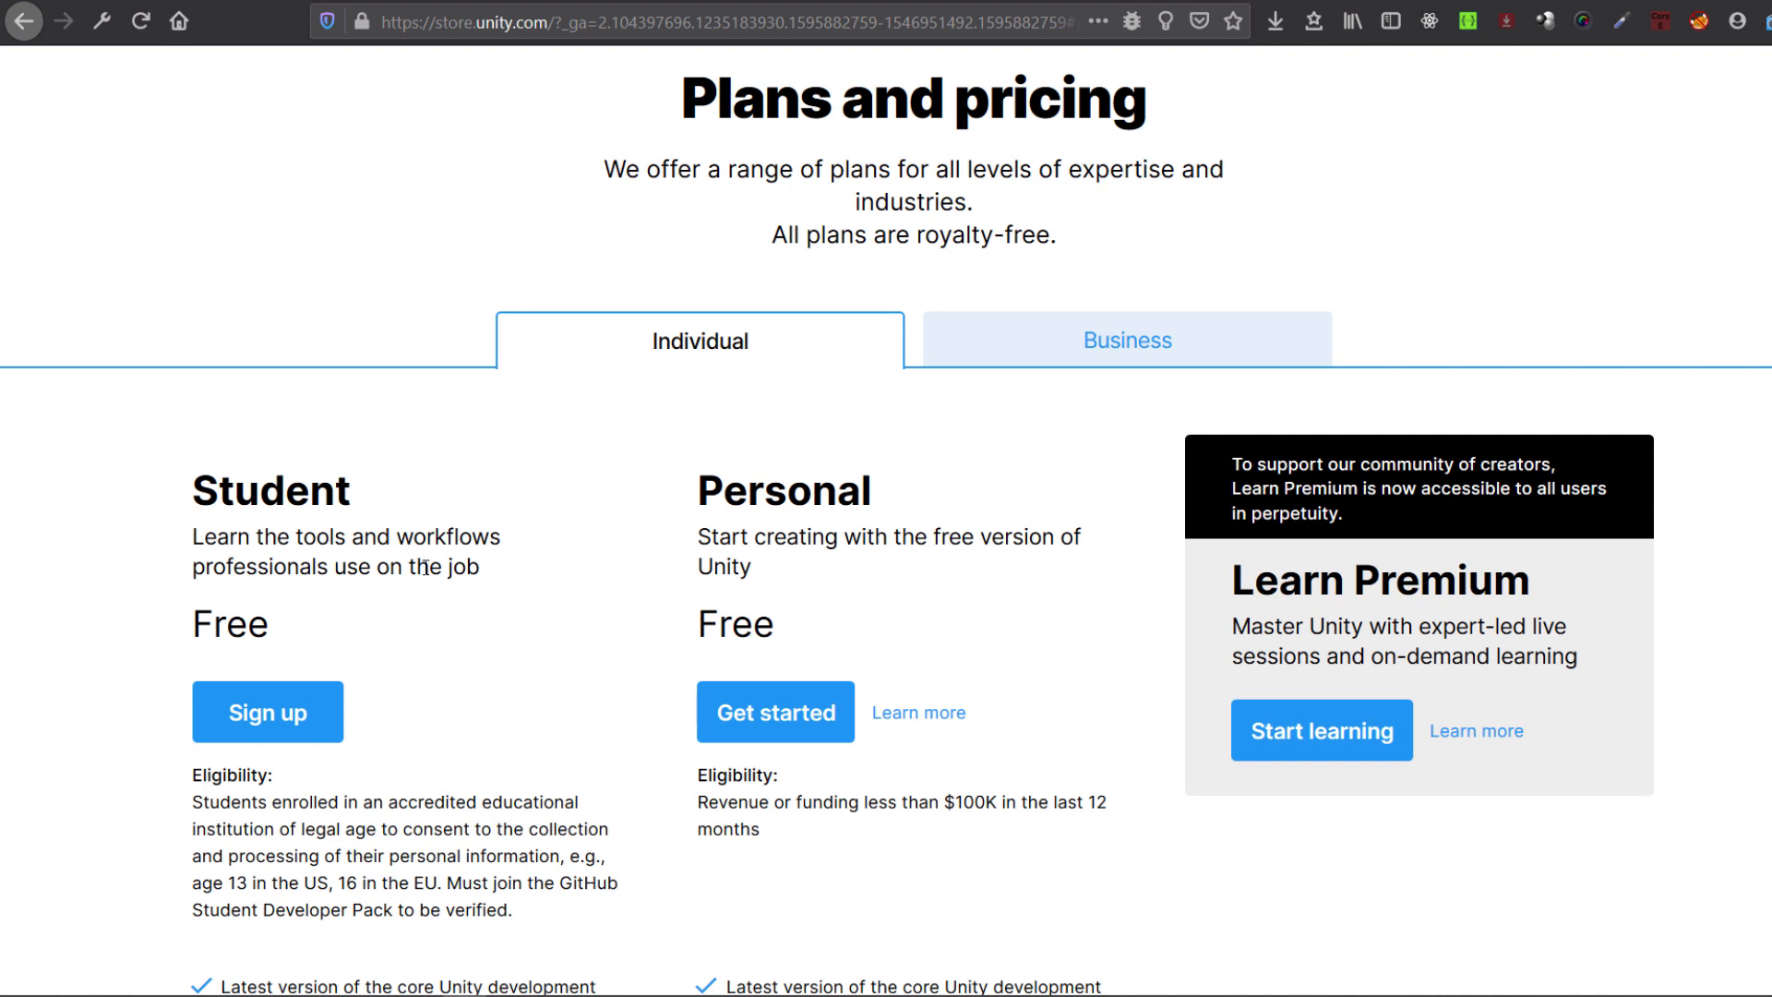
{"action": "scroll", "coordinate": [483, 568], "scroll_direction": "down", "scroll_amount": 4}
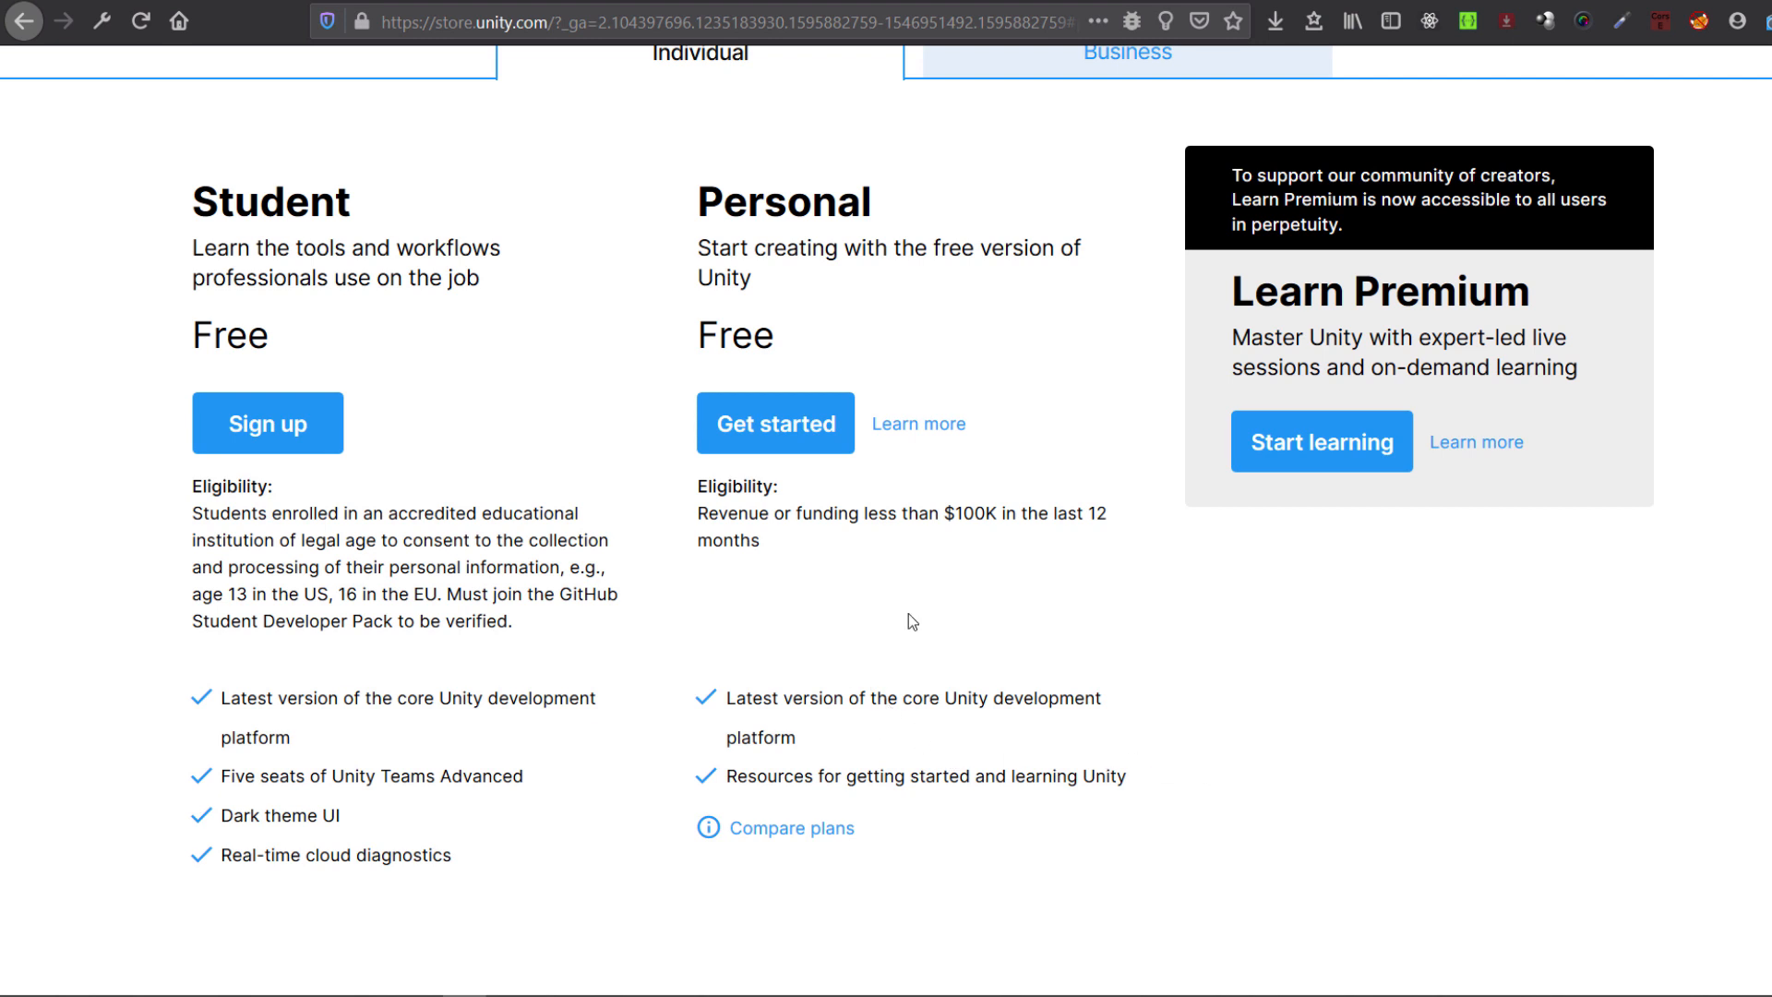
{"action": "left_click", "coordinate": [800, 441]}
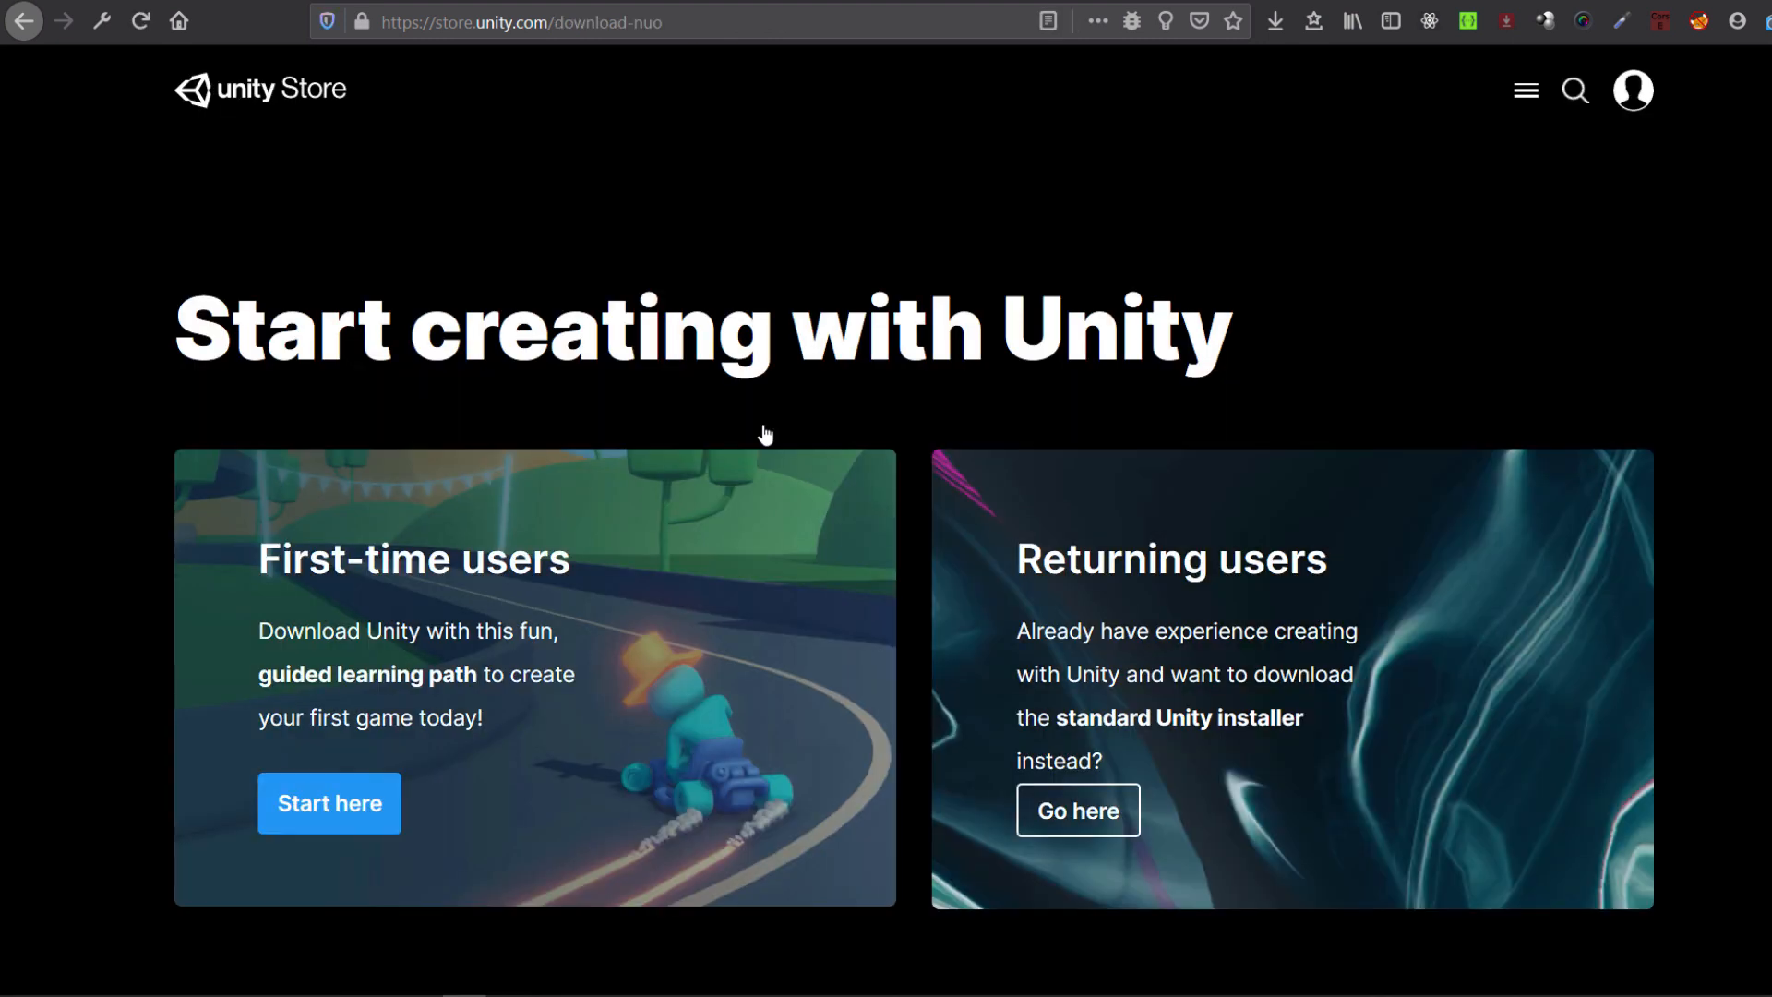
{"action": "left_click", "coordinate": [328, 805]}
{"action": "scroll", "coordinate": [766, 415], "scroll_direction": "down", "scroll_amount": 3}
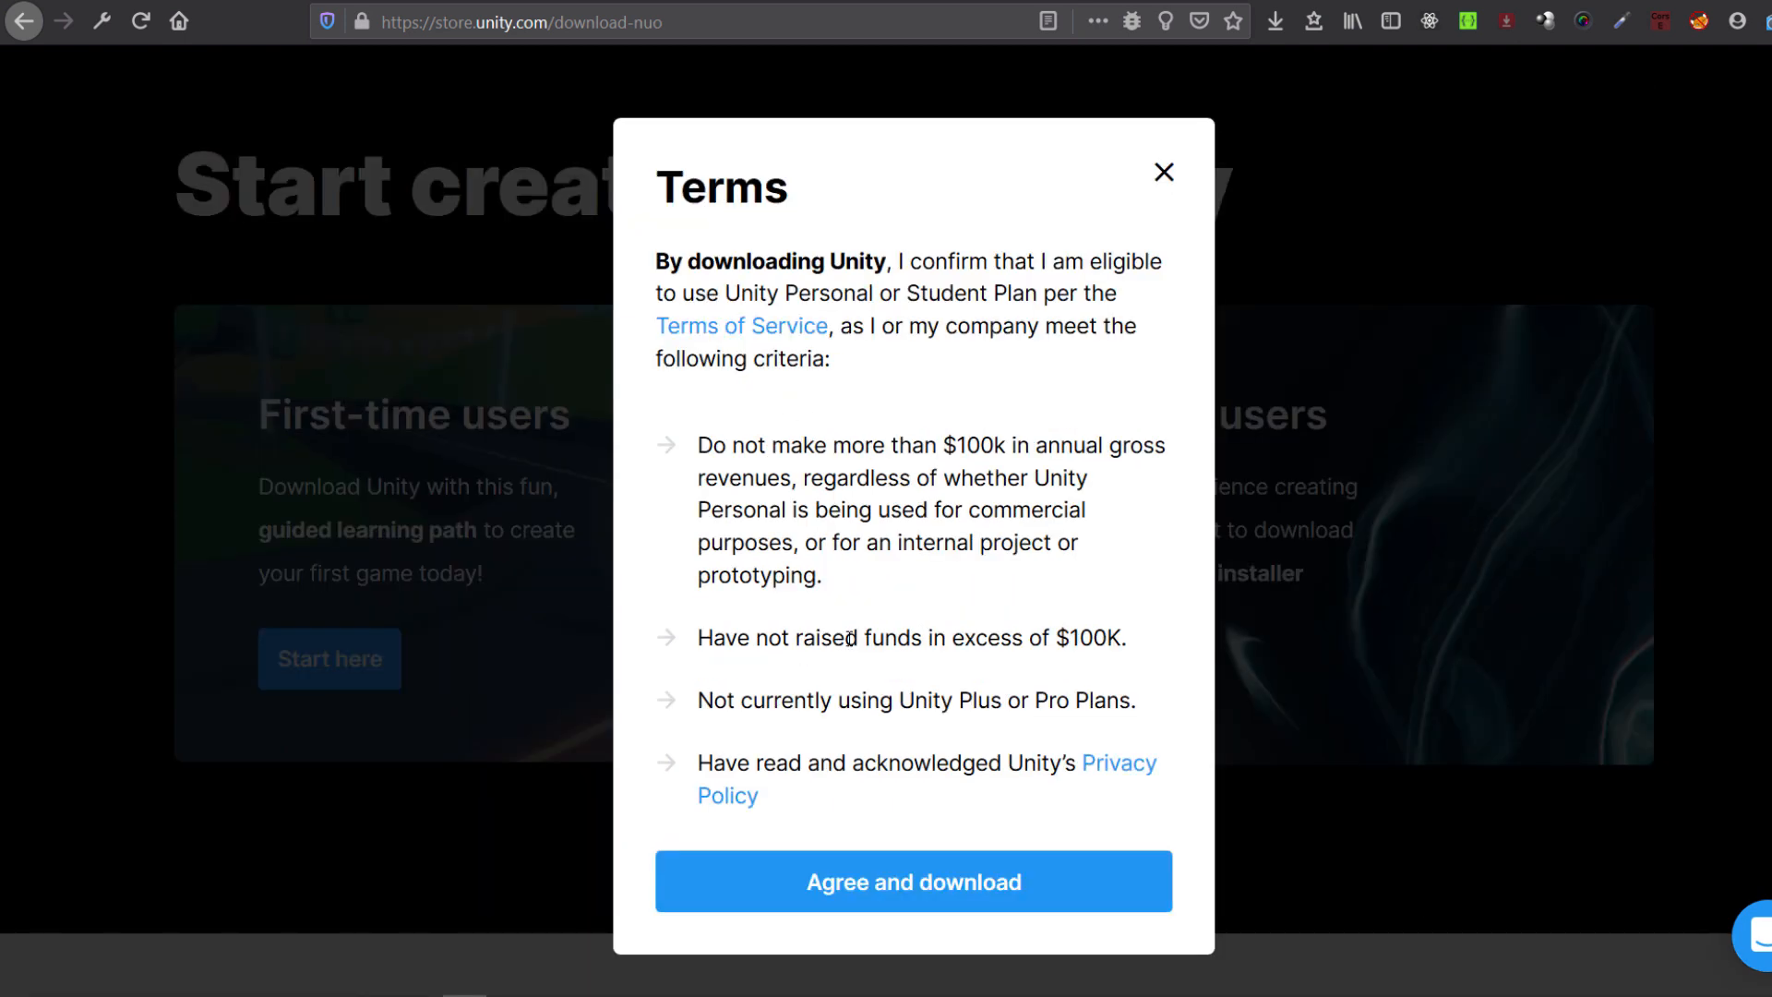
{"action": "left_click", "coordinate": [866, 889]}
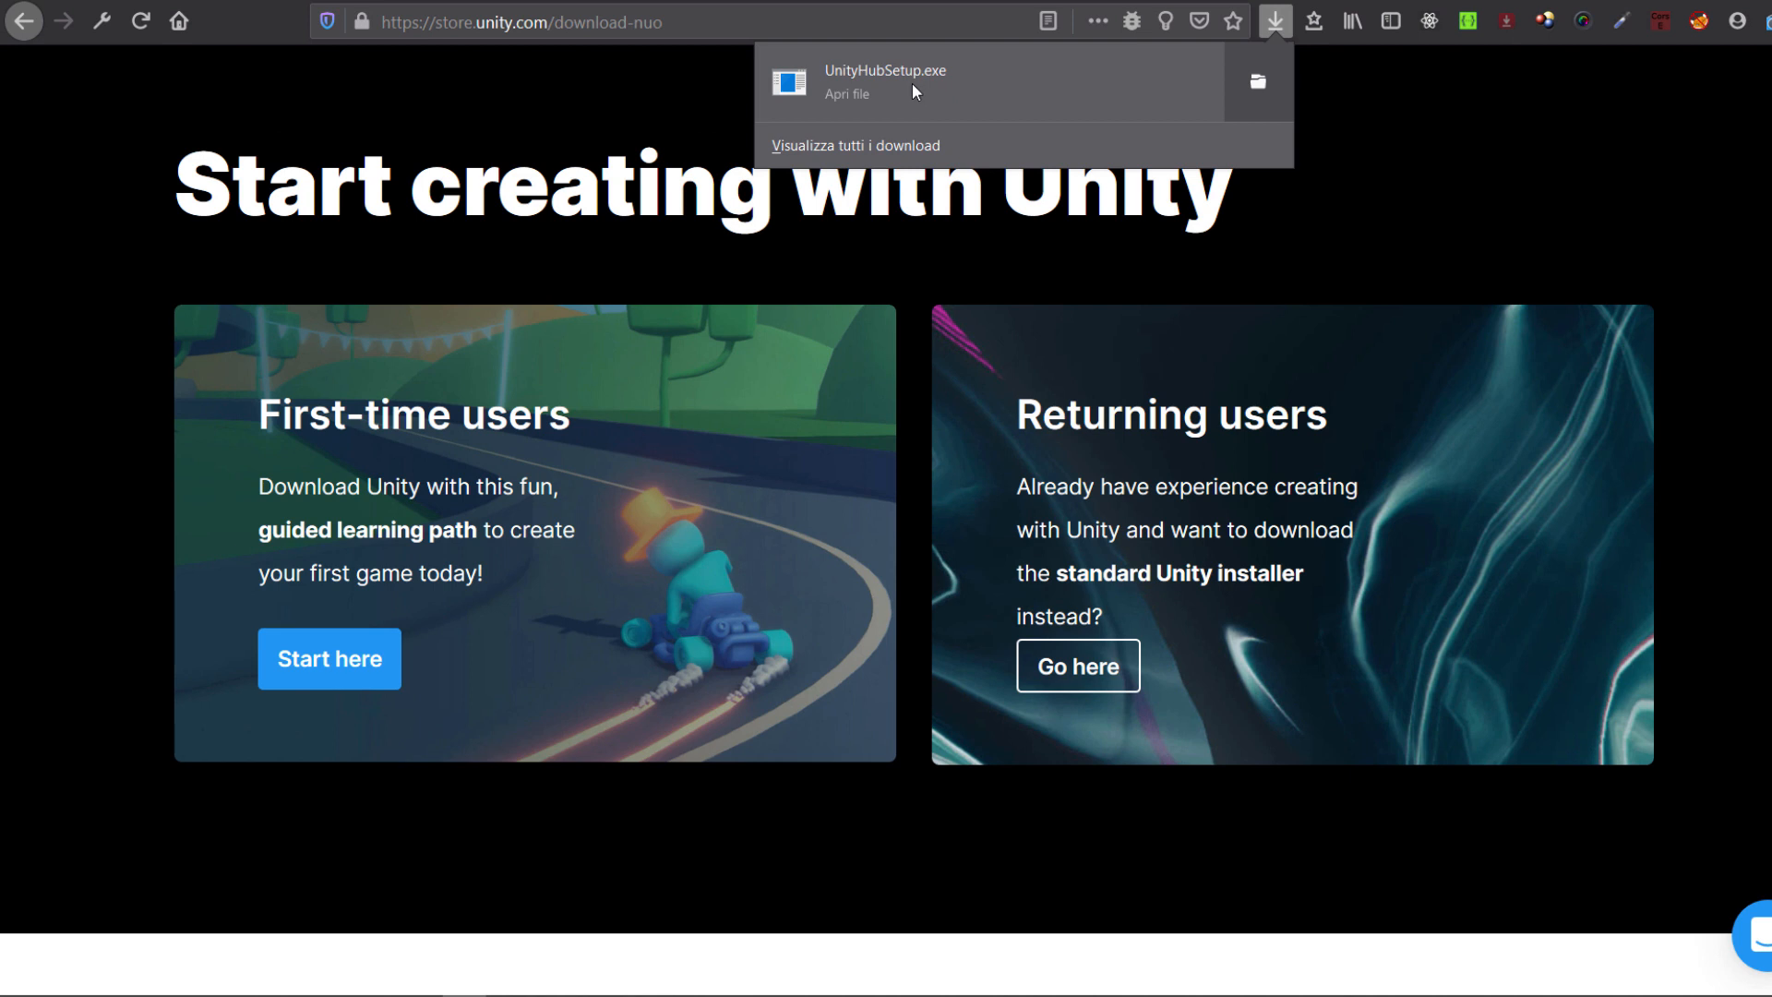
Step: Run UnityHubSetup.exe, accept the licence, install into C:\Program Files\Unity Hub, and finish with Unity Hub launching
{"action": "left_click", "coordinate": [910, 81]}
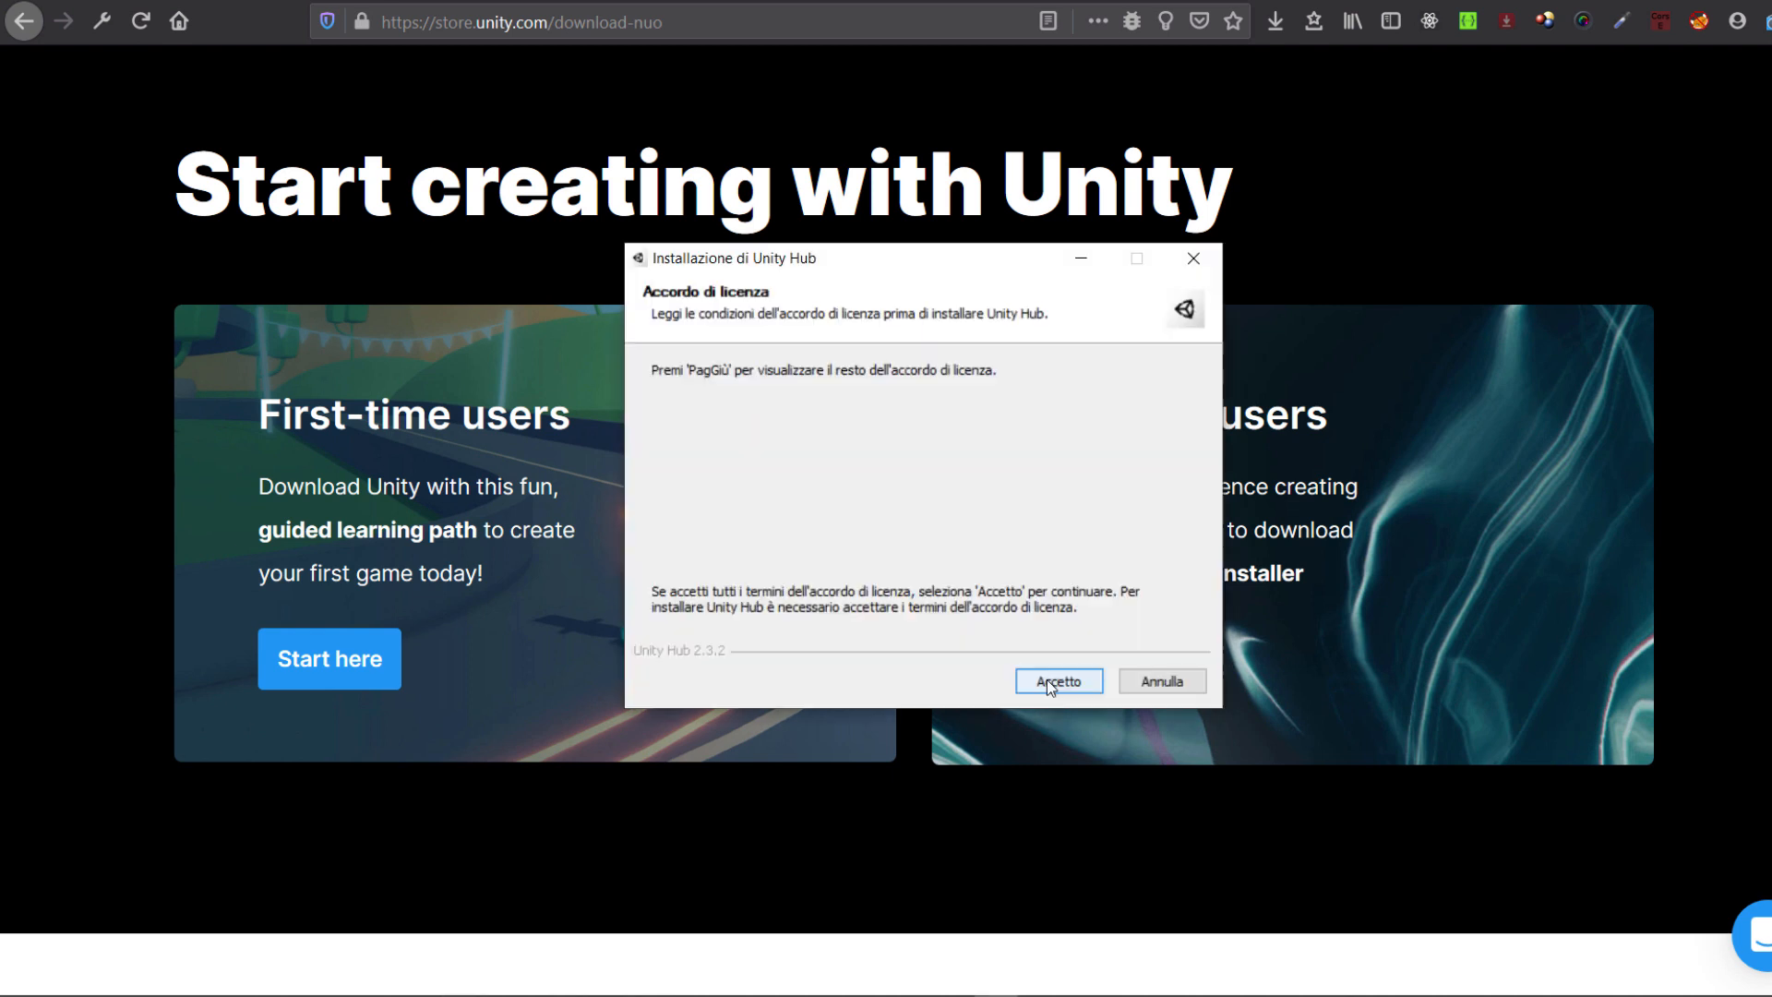
{"action": "left_click", "coordinate": [1049, 682]}
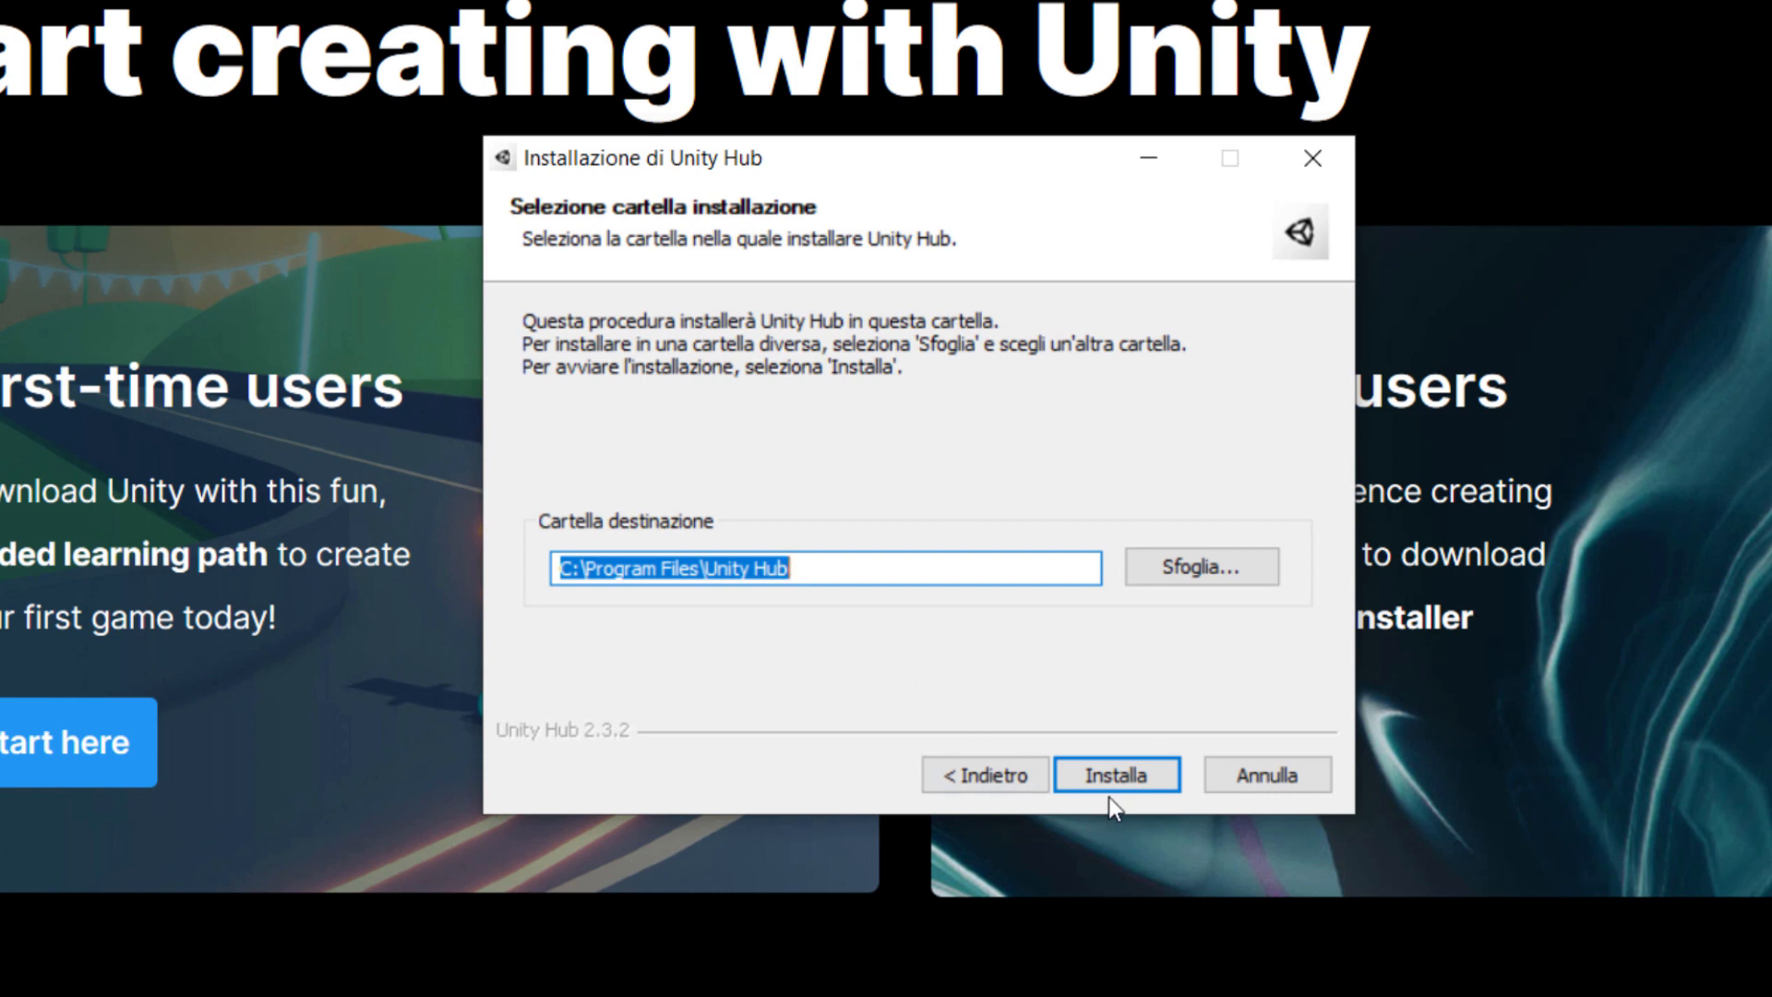
{"action": "left_click", "coordinate": [1121, 772]}
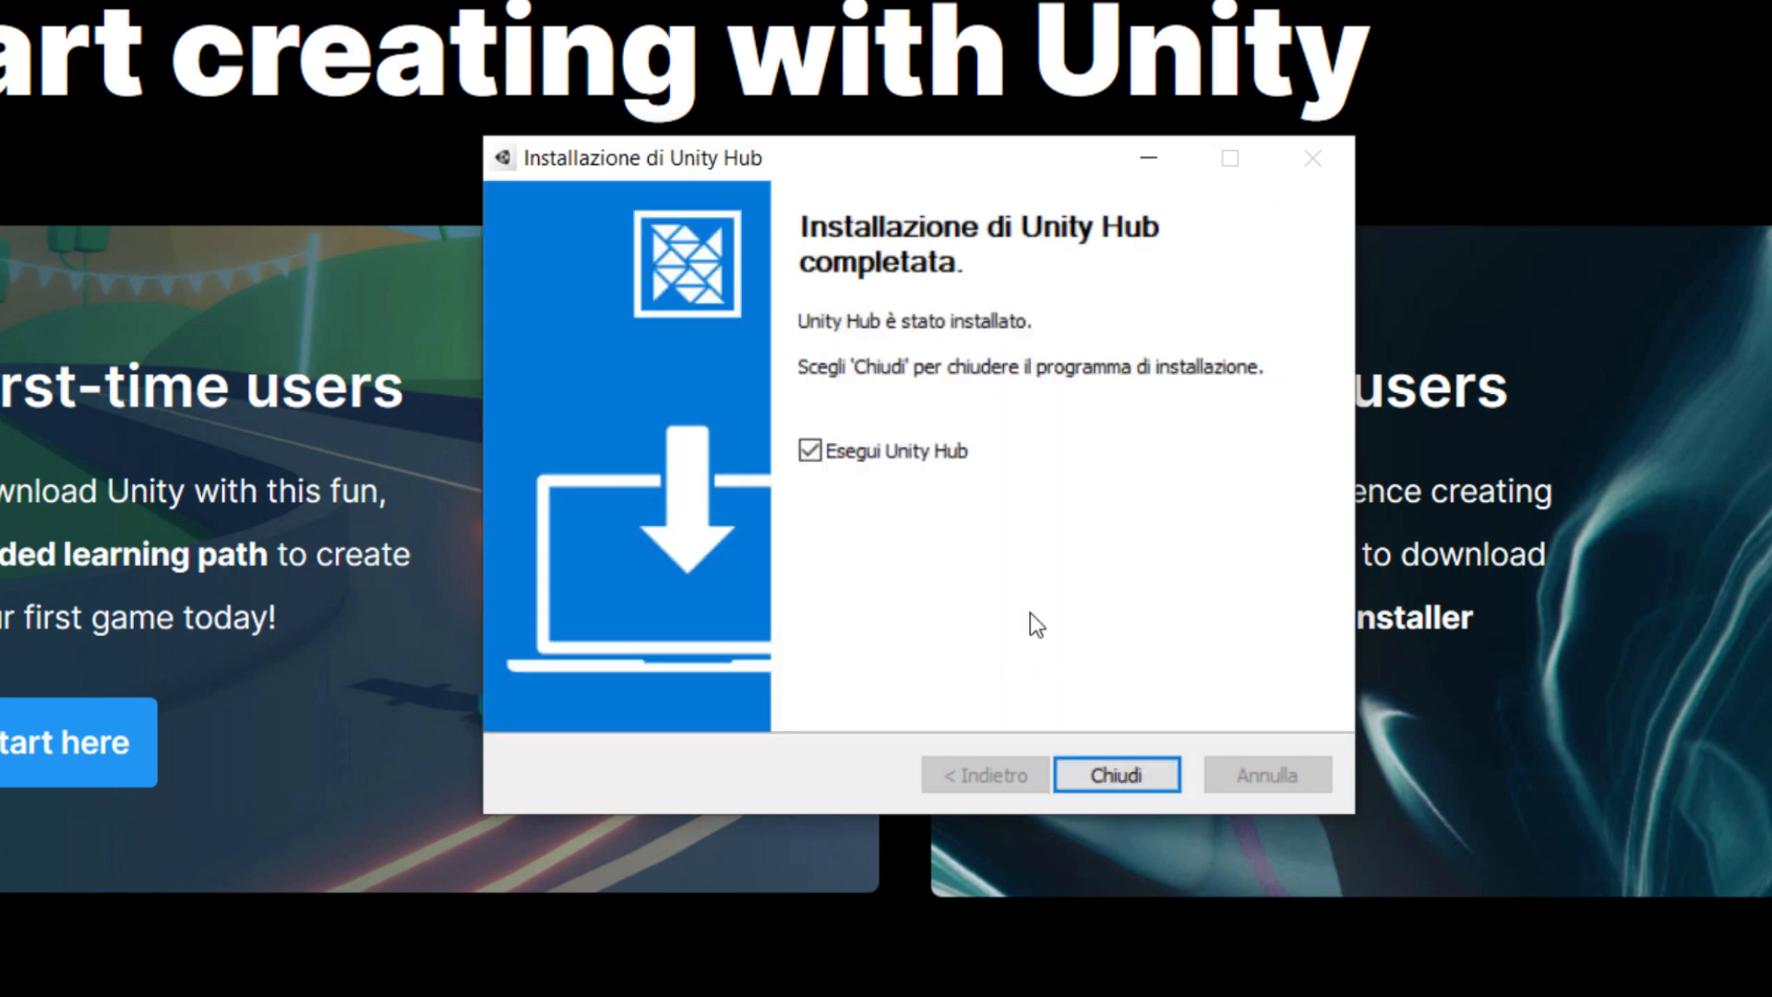
{"action": "left_click", "coordinate": [1104, 772]}
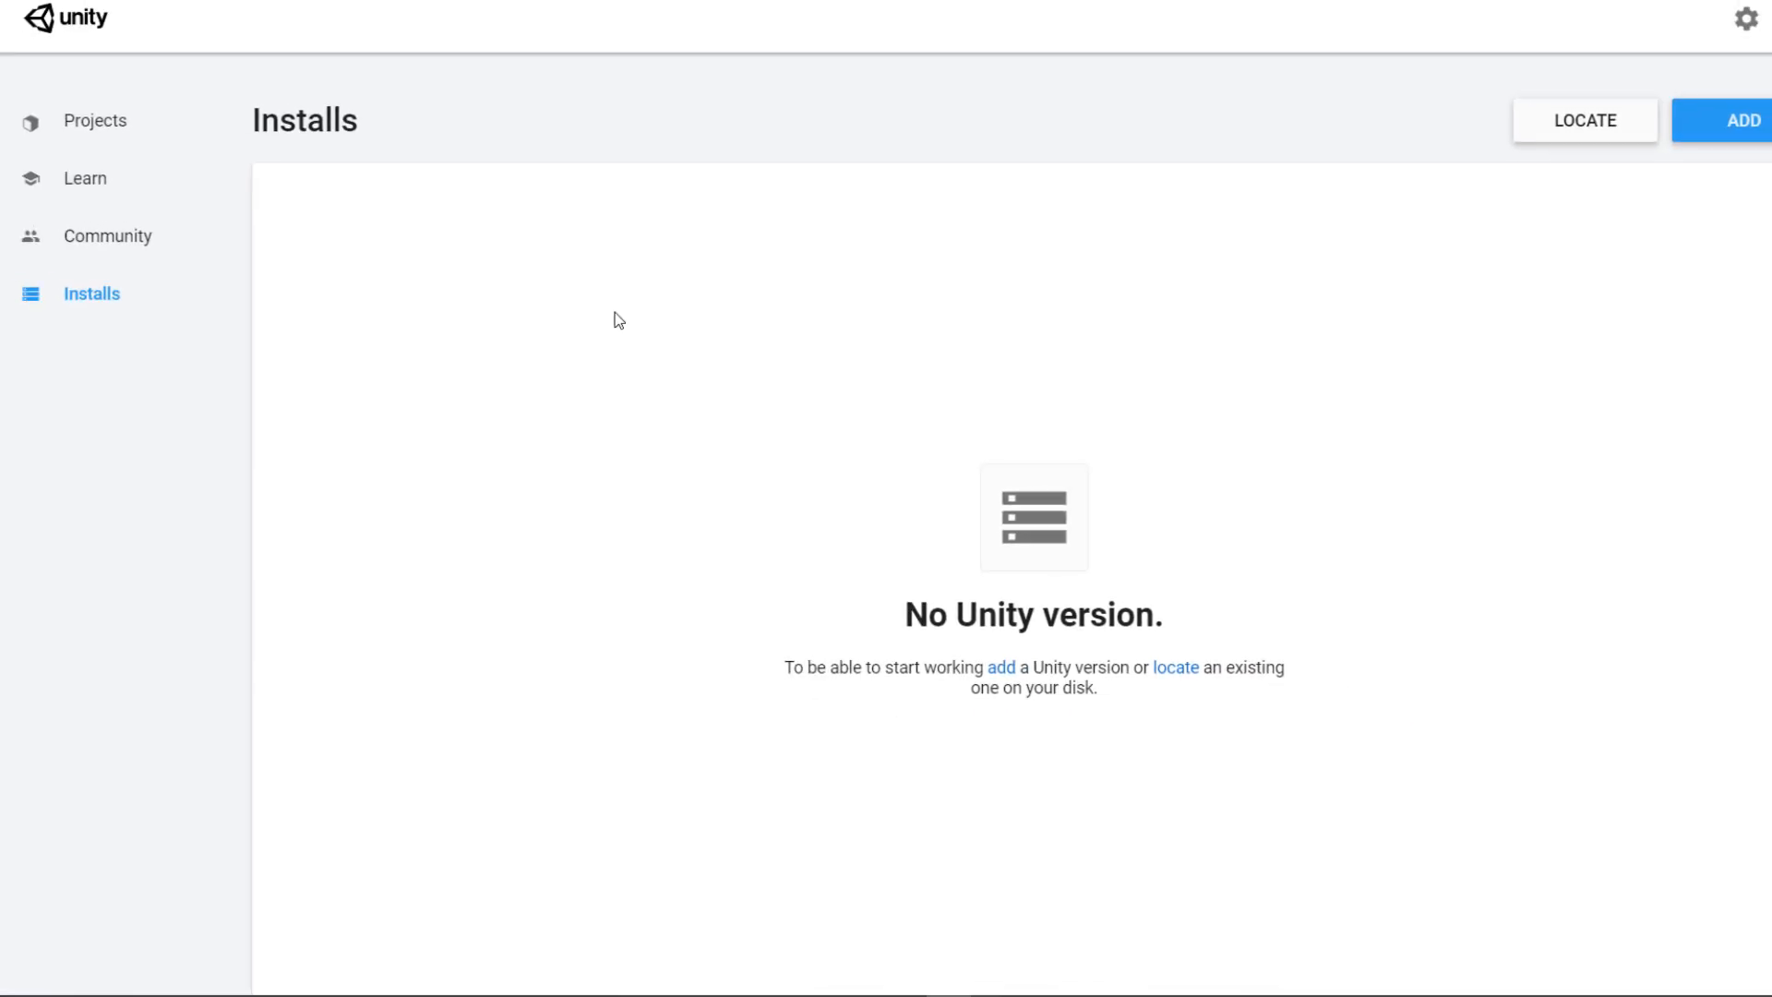
Step: Look over the projects and tutorials in Unity Hub's Learn section and return to Installs
{"action": "left_click", "coordinate": [83, 182]}
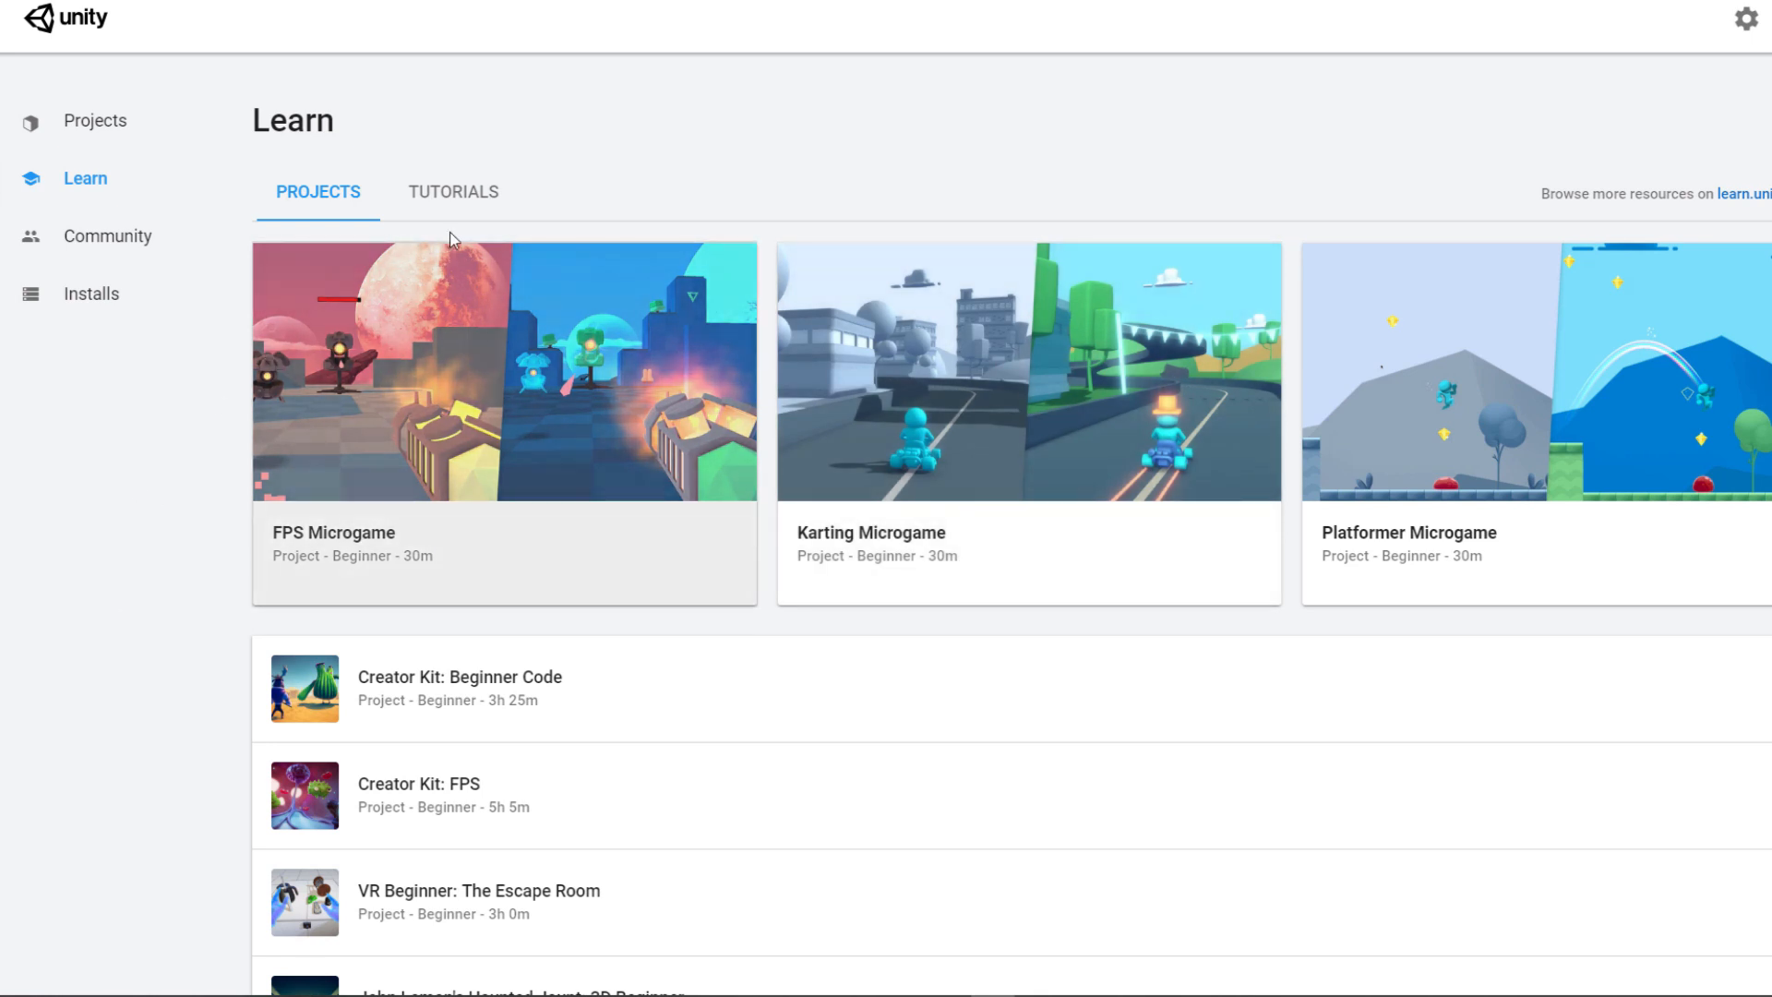
{"action": "left_click", "coordinate": [448, 203]}
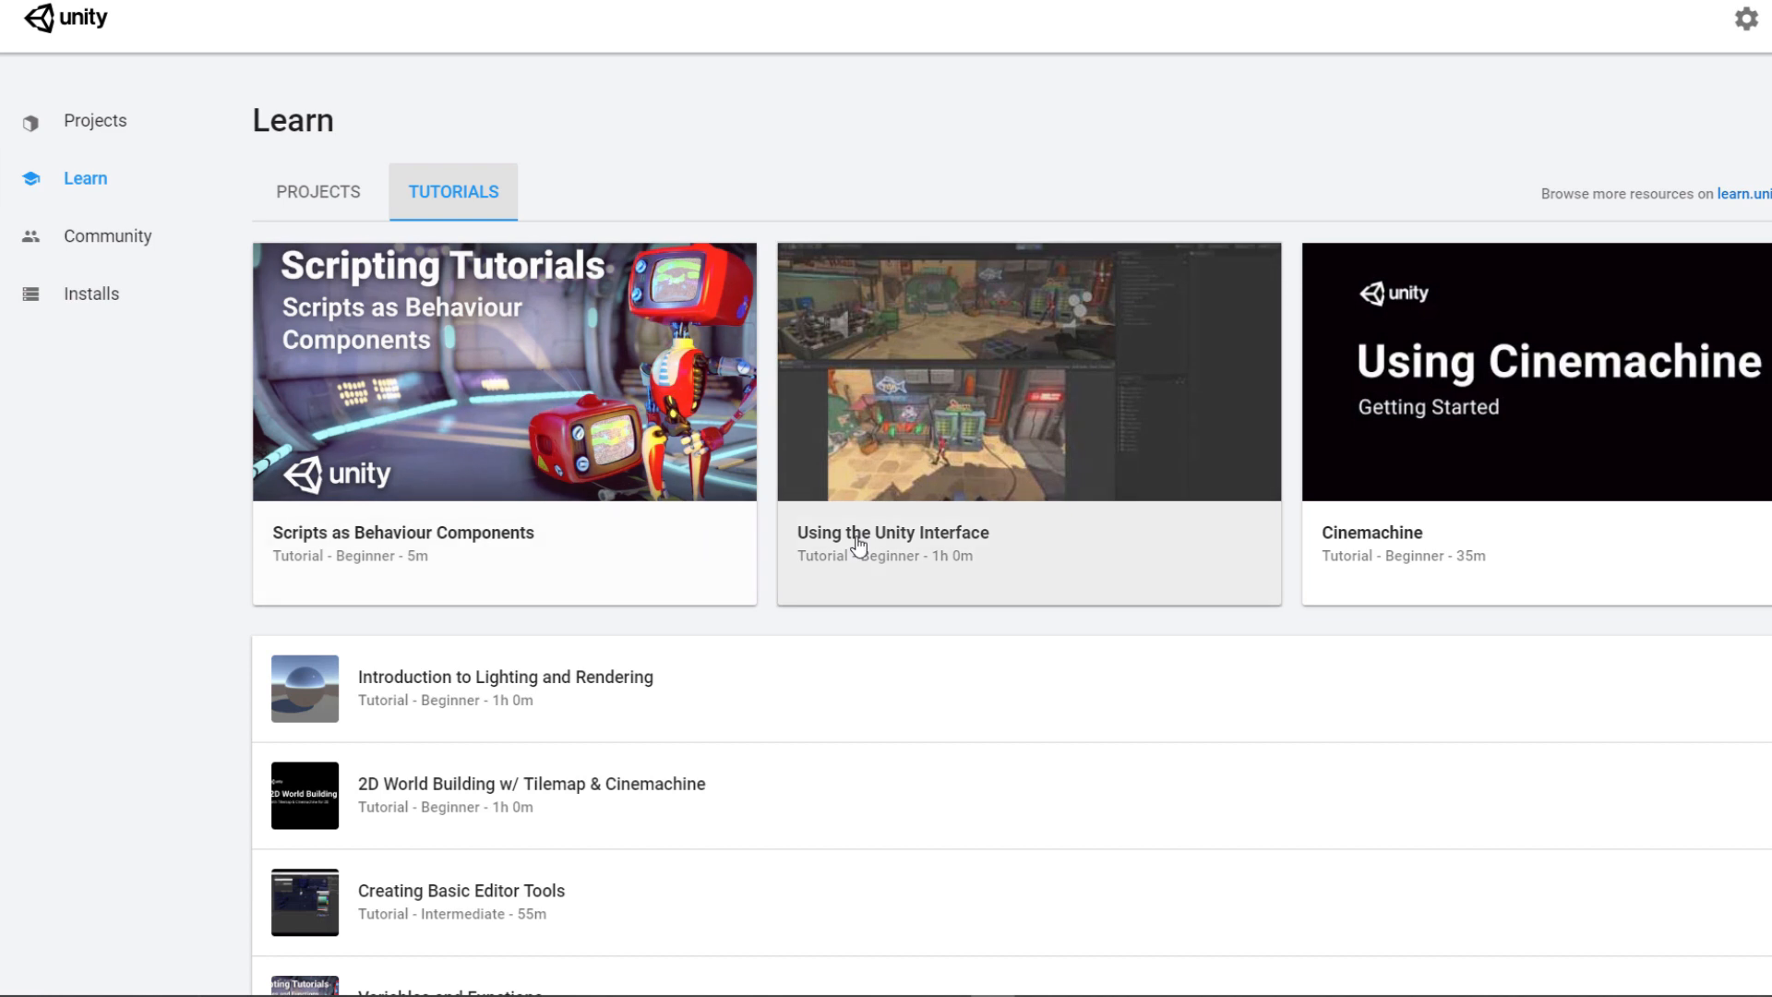
{"action": "left_click", "coordinate": [81, 308]}
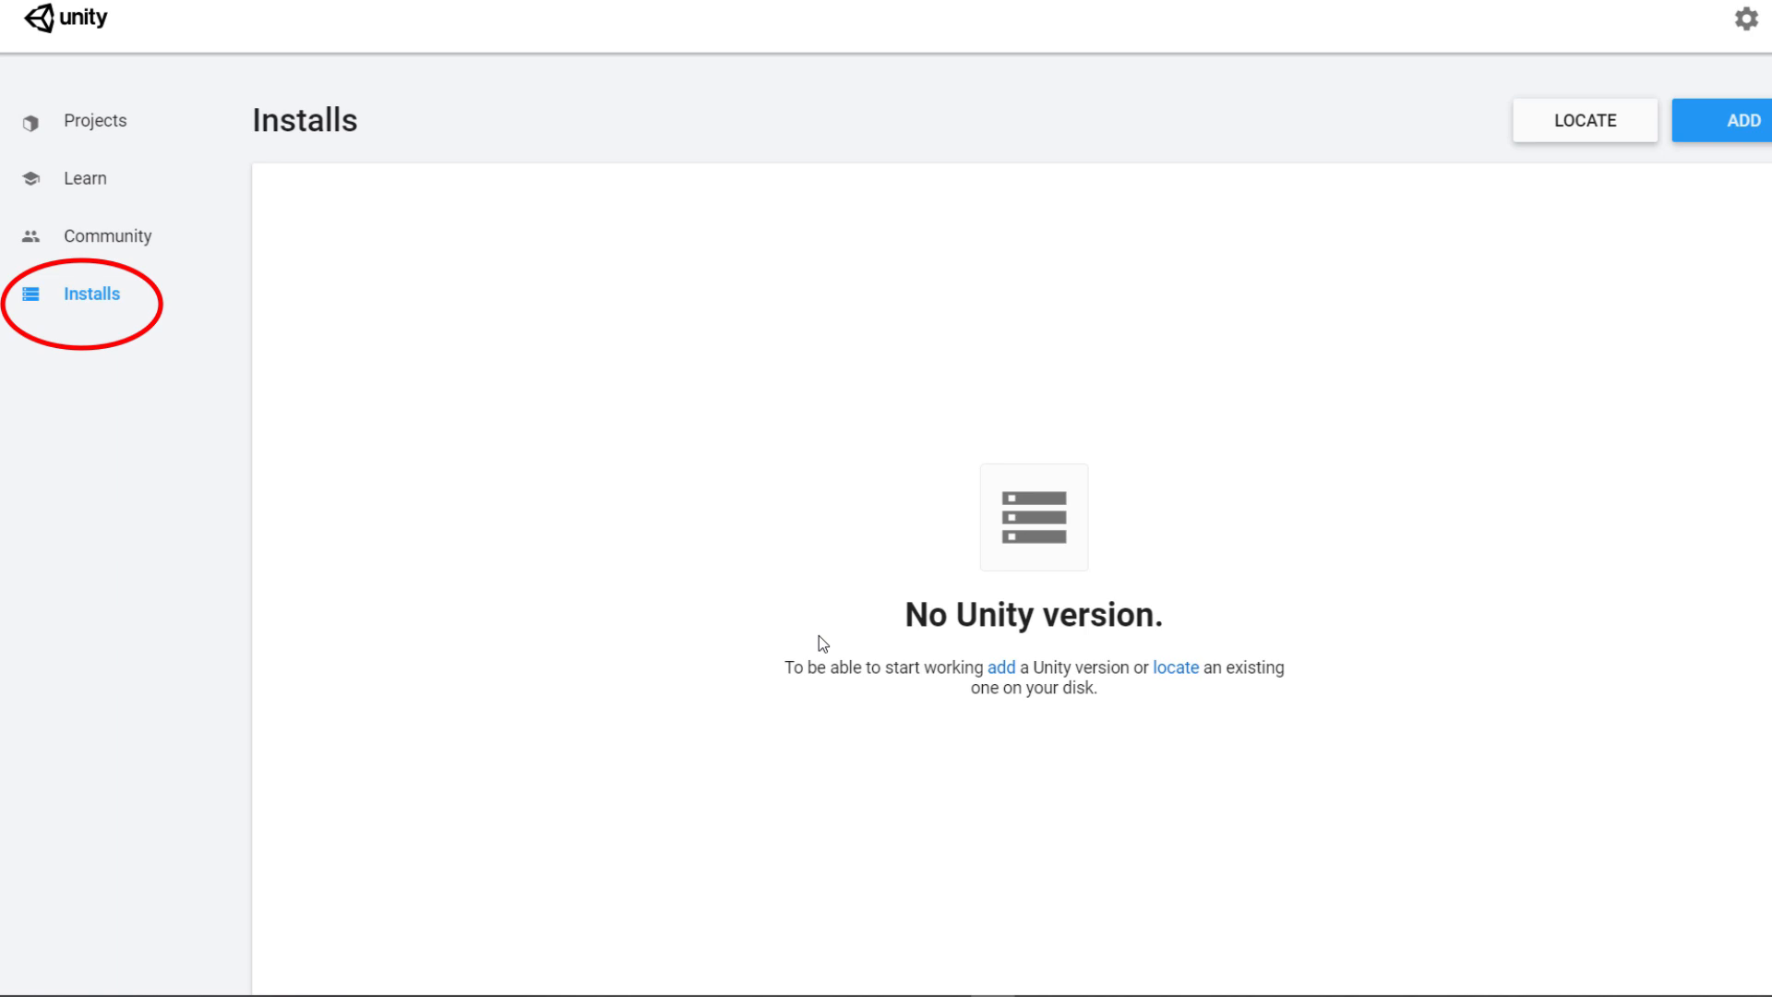
Step: Install Unity 2020.1.0f1 with the Documentation module, leaving out Microsoft Visual Studio Community 2019
{"action": "left_click", "coordinate": [1740, 141]}
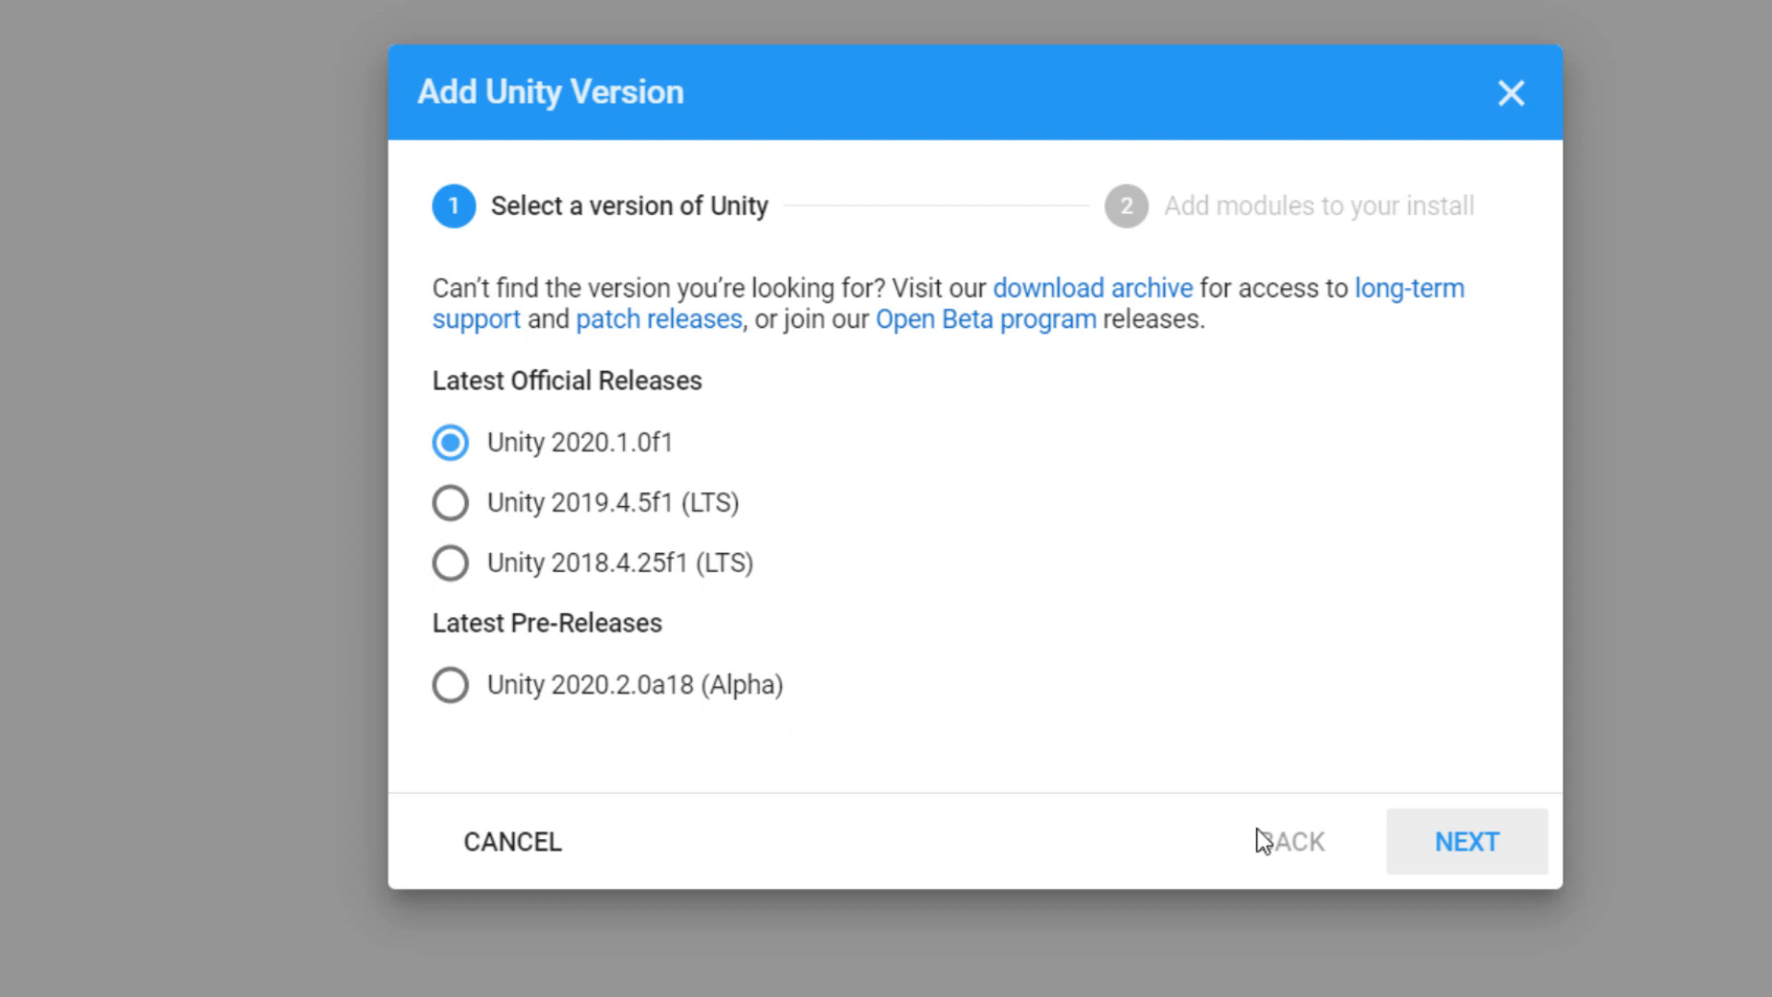
{"action": "left_click", "coordinate": [1458, 858]}
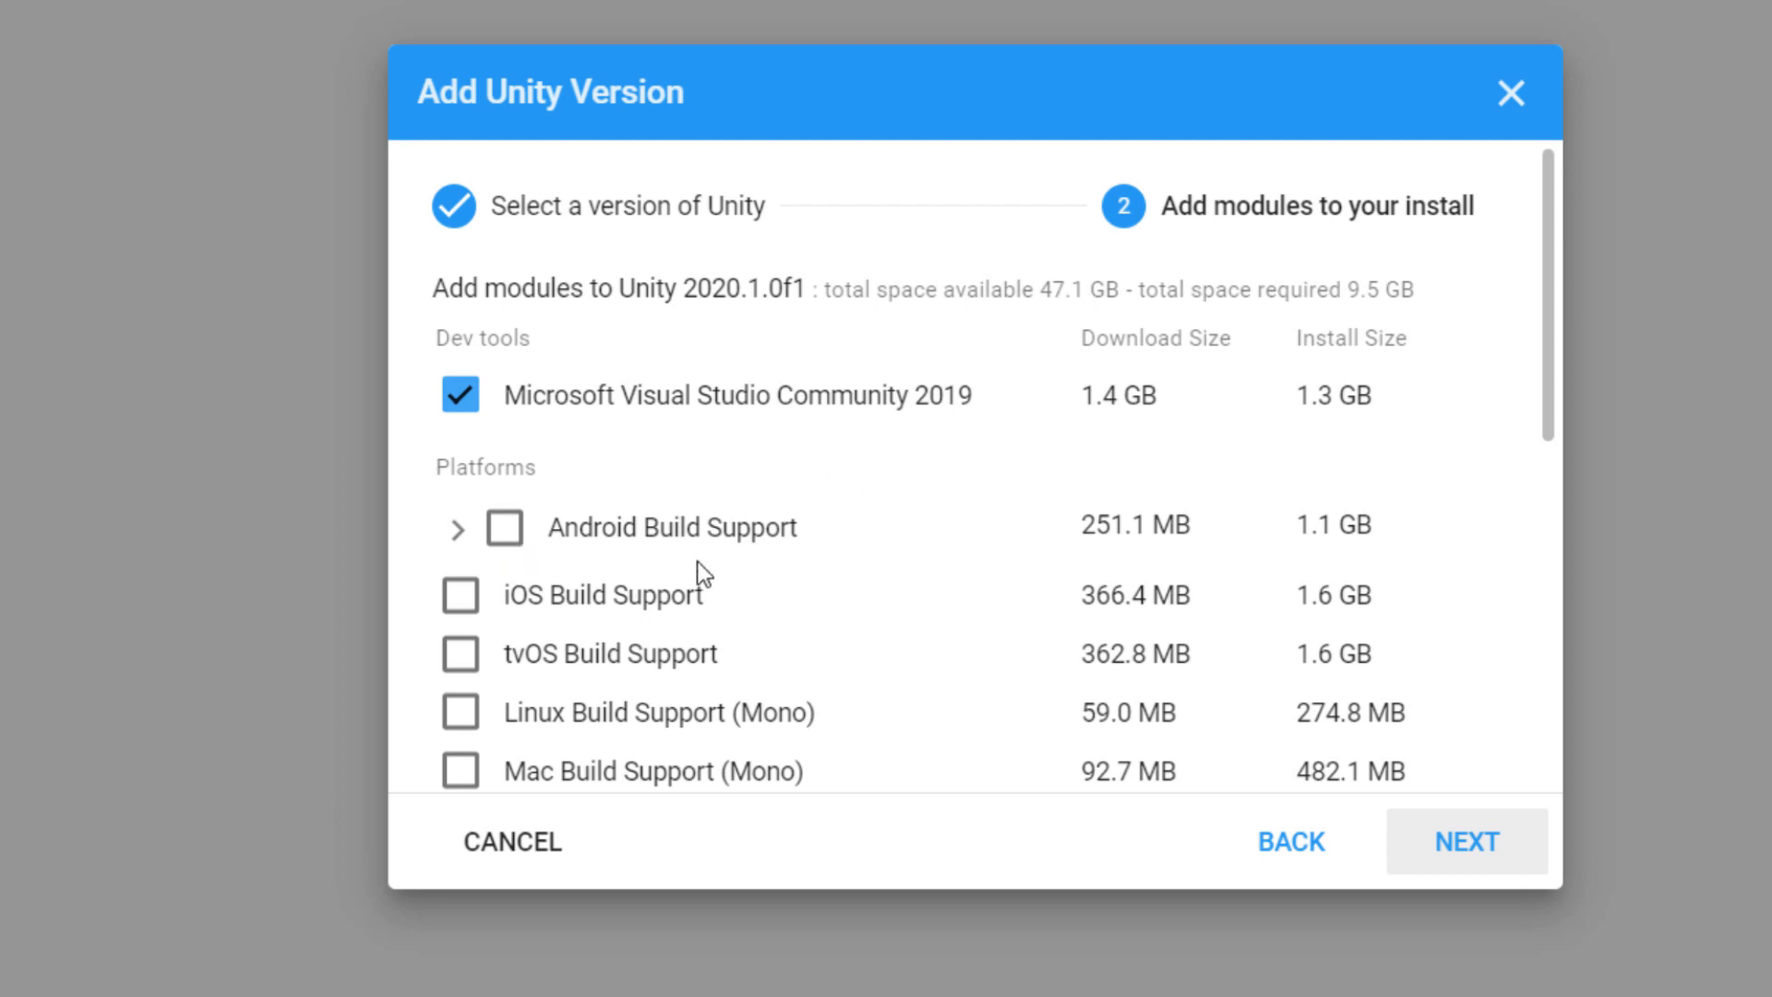
{"action": "scroll", "coordinate": [653, 601], "scroll_direction": "down", "scroll_amount": 2}
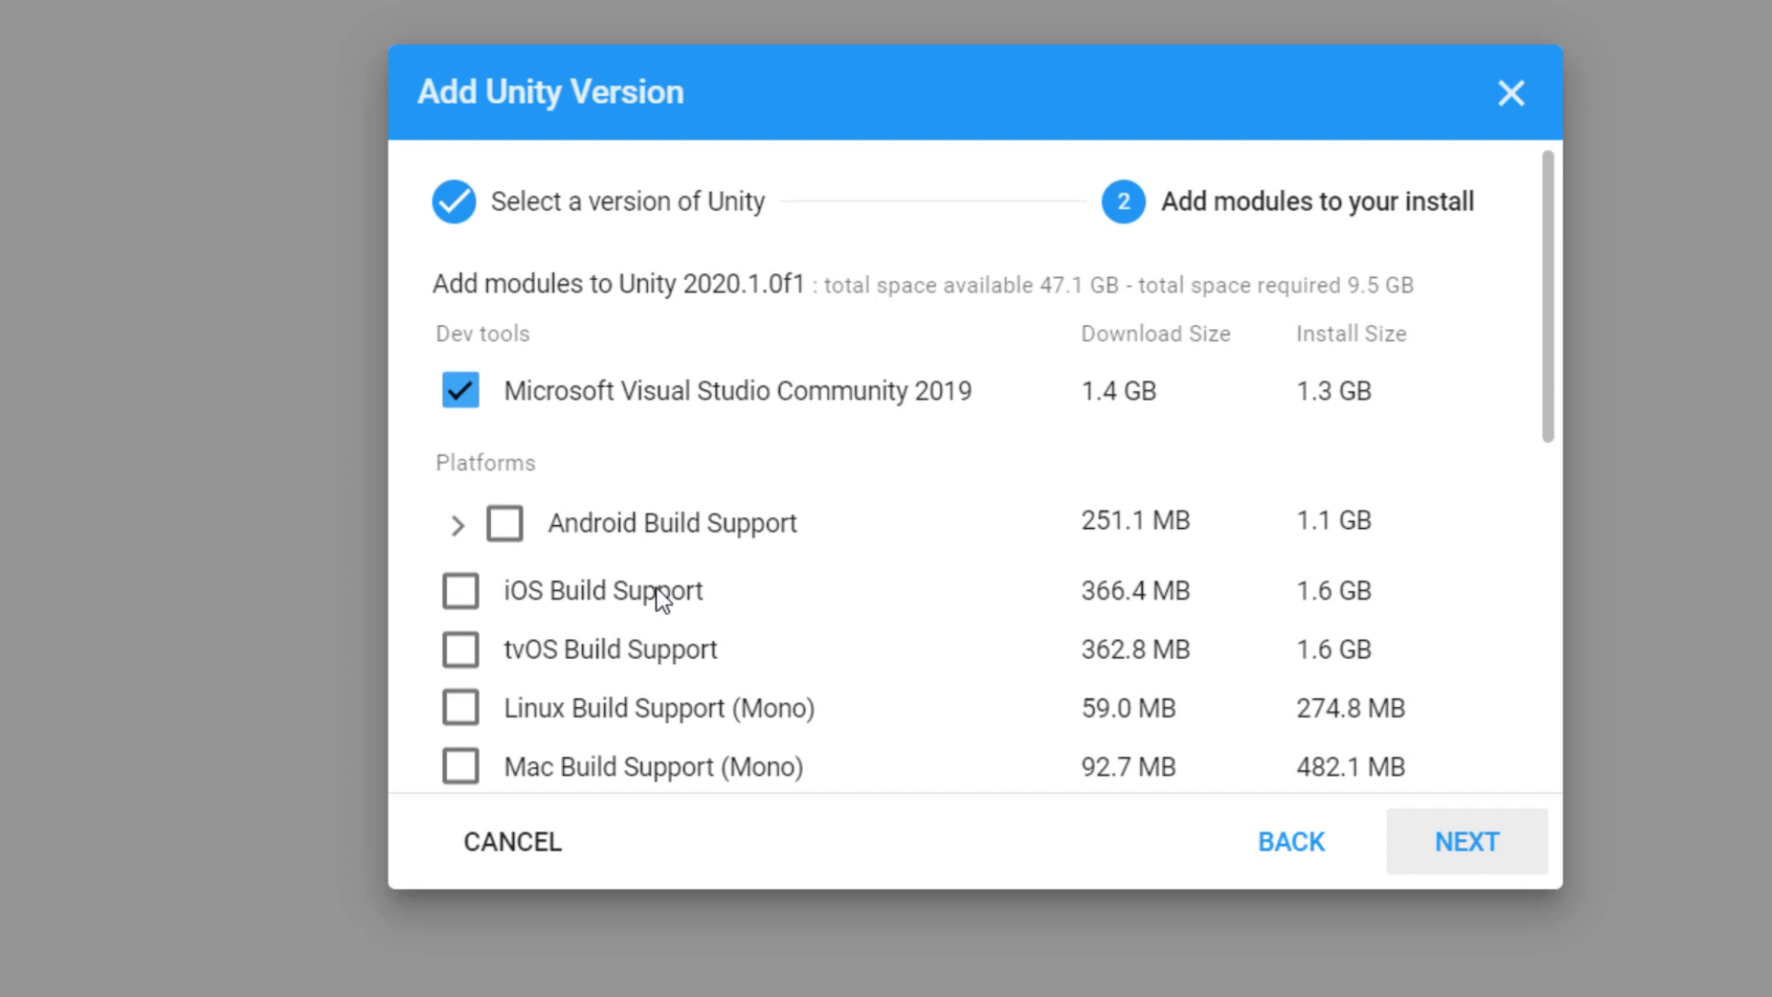
{"action": "scroll", "coordinate": [716, 598], "scroll_direction": "down", "scroll_amount": 2}
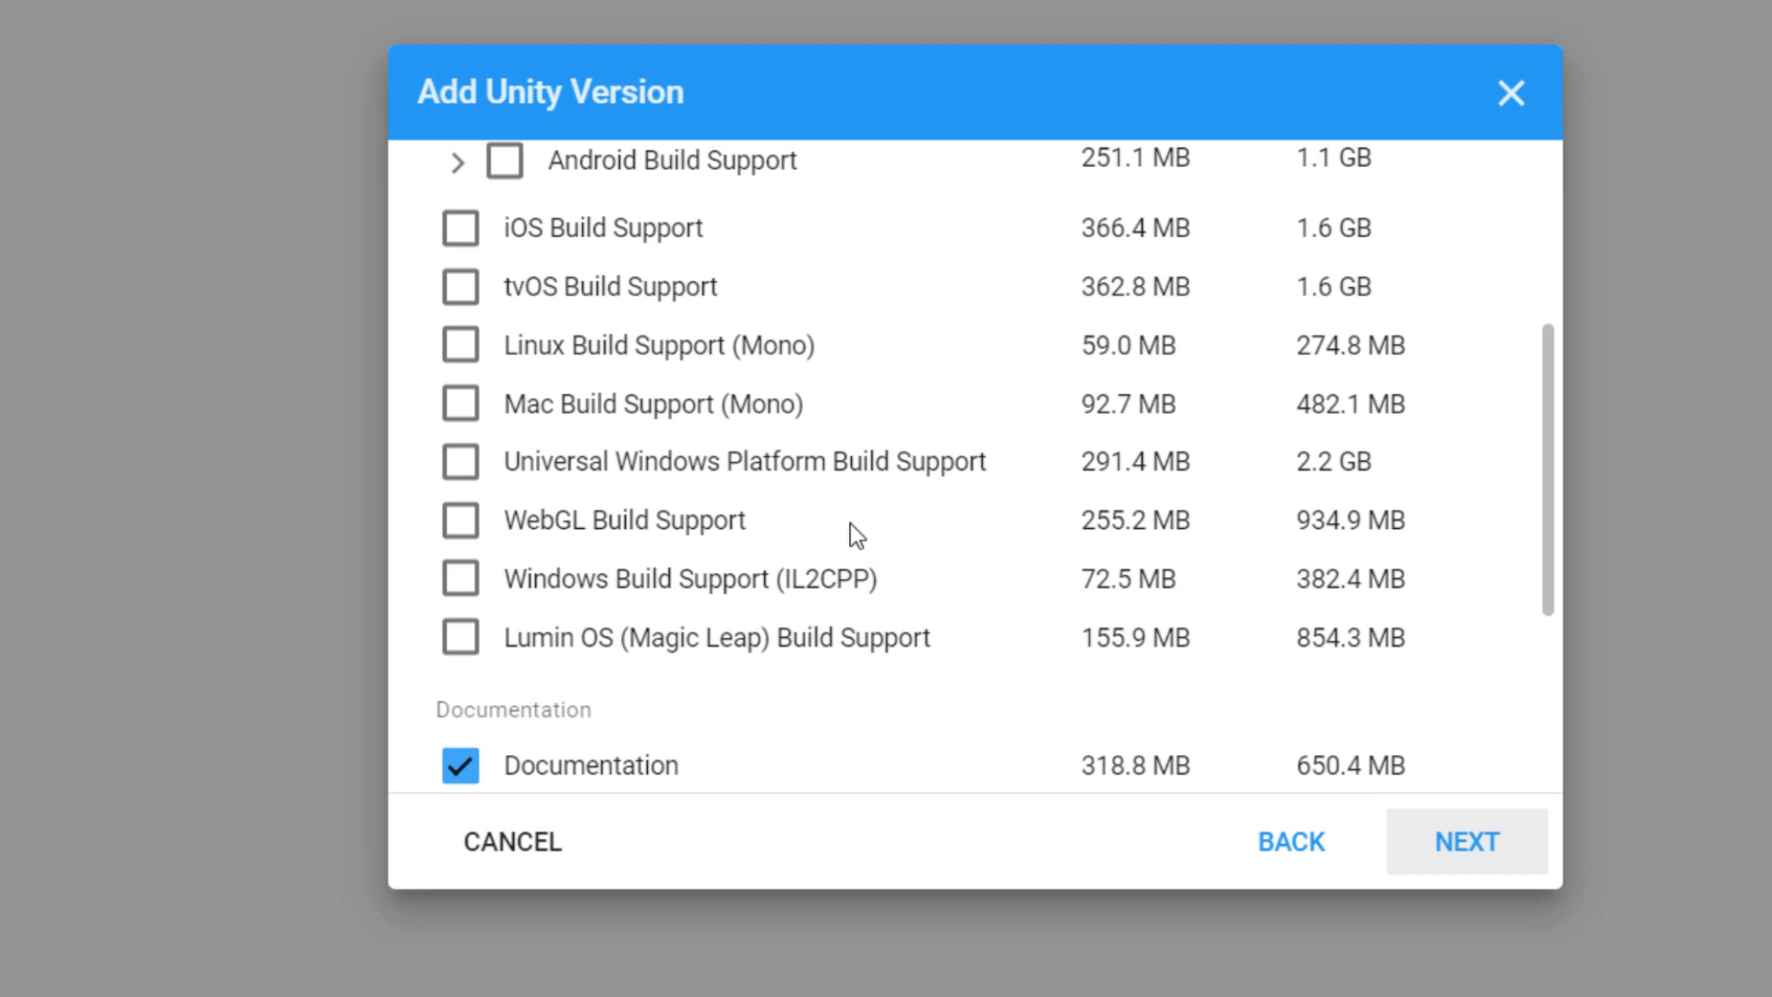
{"action": "scroll", "coordinate": [850, 523], "scroll_direction": "down", "scroll_amount": 2}
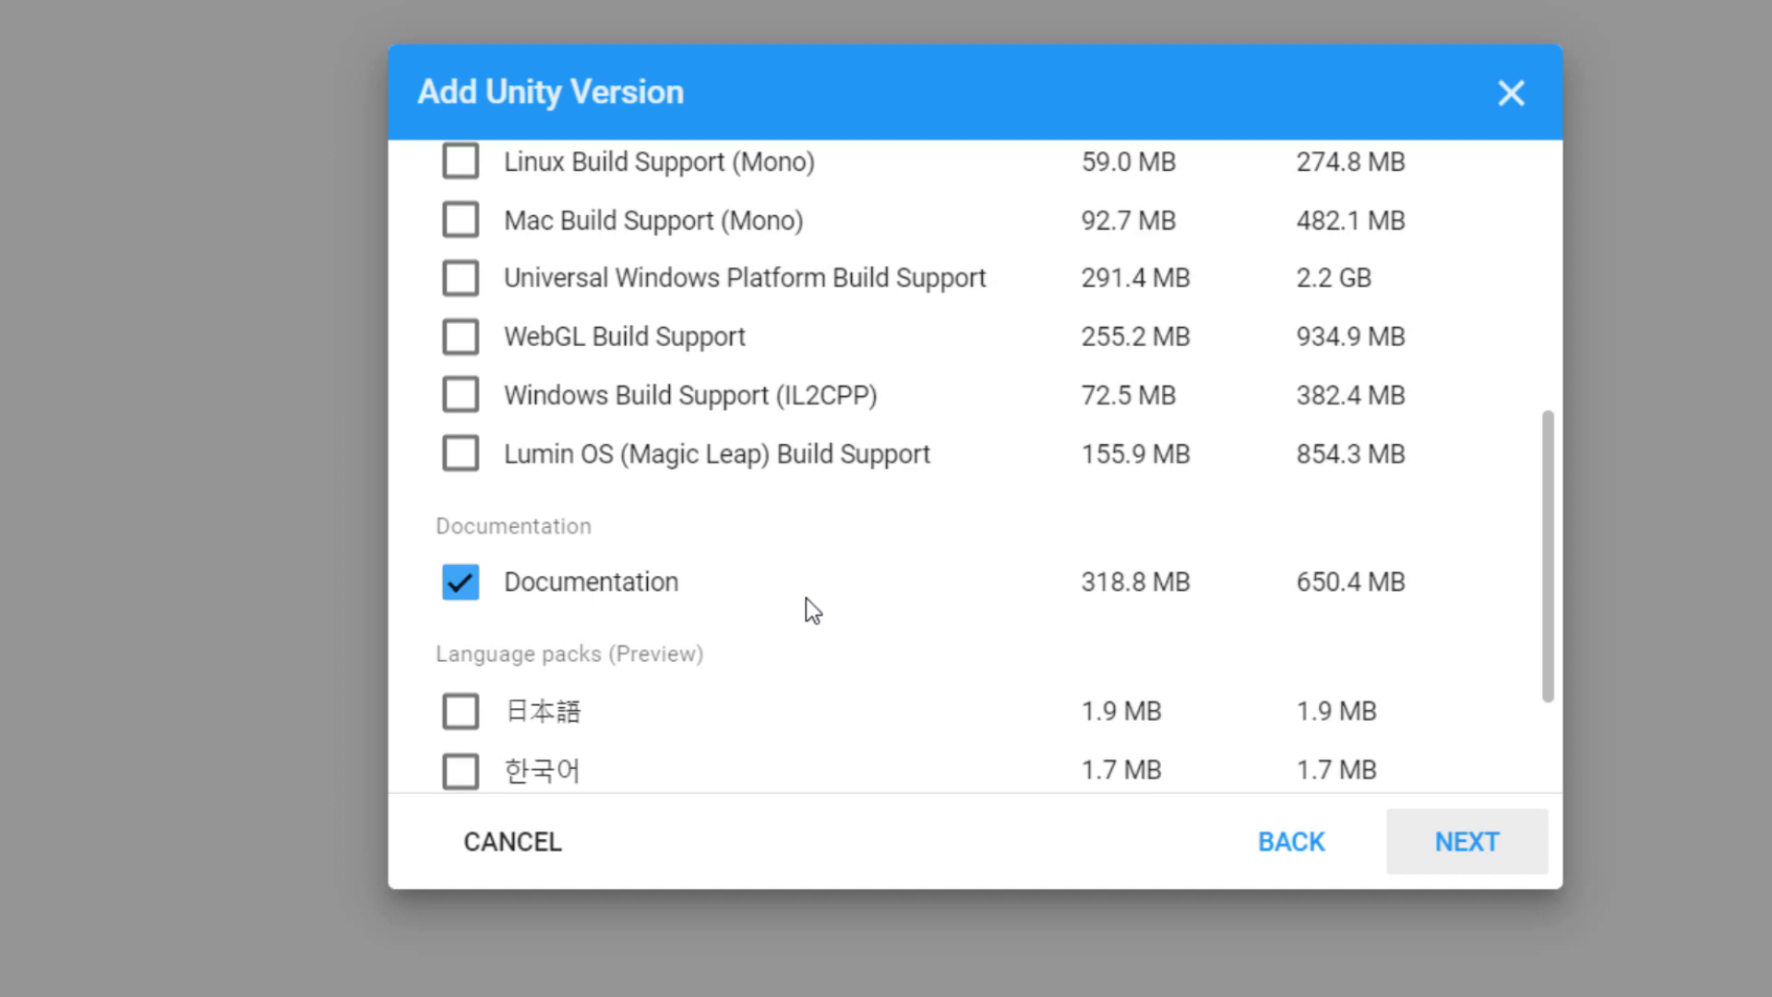
{"action": "scroll", "coordinate": [575, 547], "scroll_direction": "down", "scroll_amount": 2}
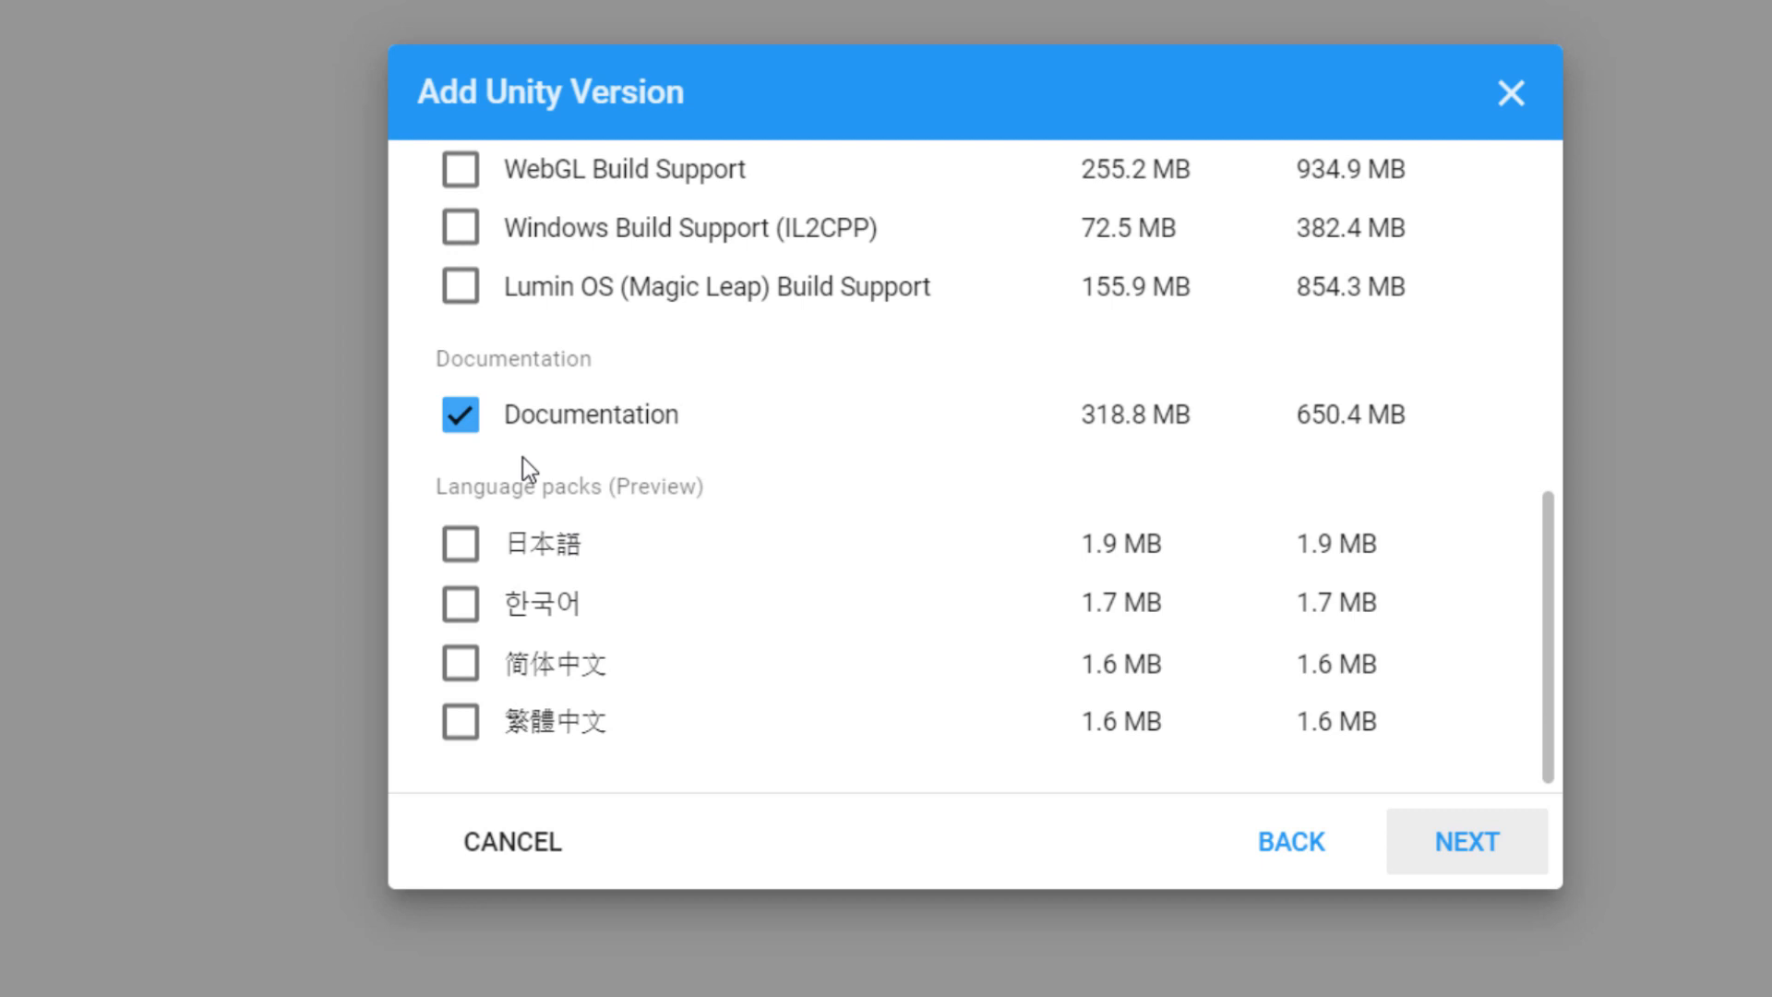
{"action": "scroll", "coordinate": [621, 538], "scroll_direction": "up", "scroll_amount": 8}
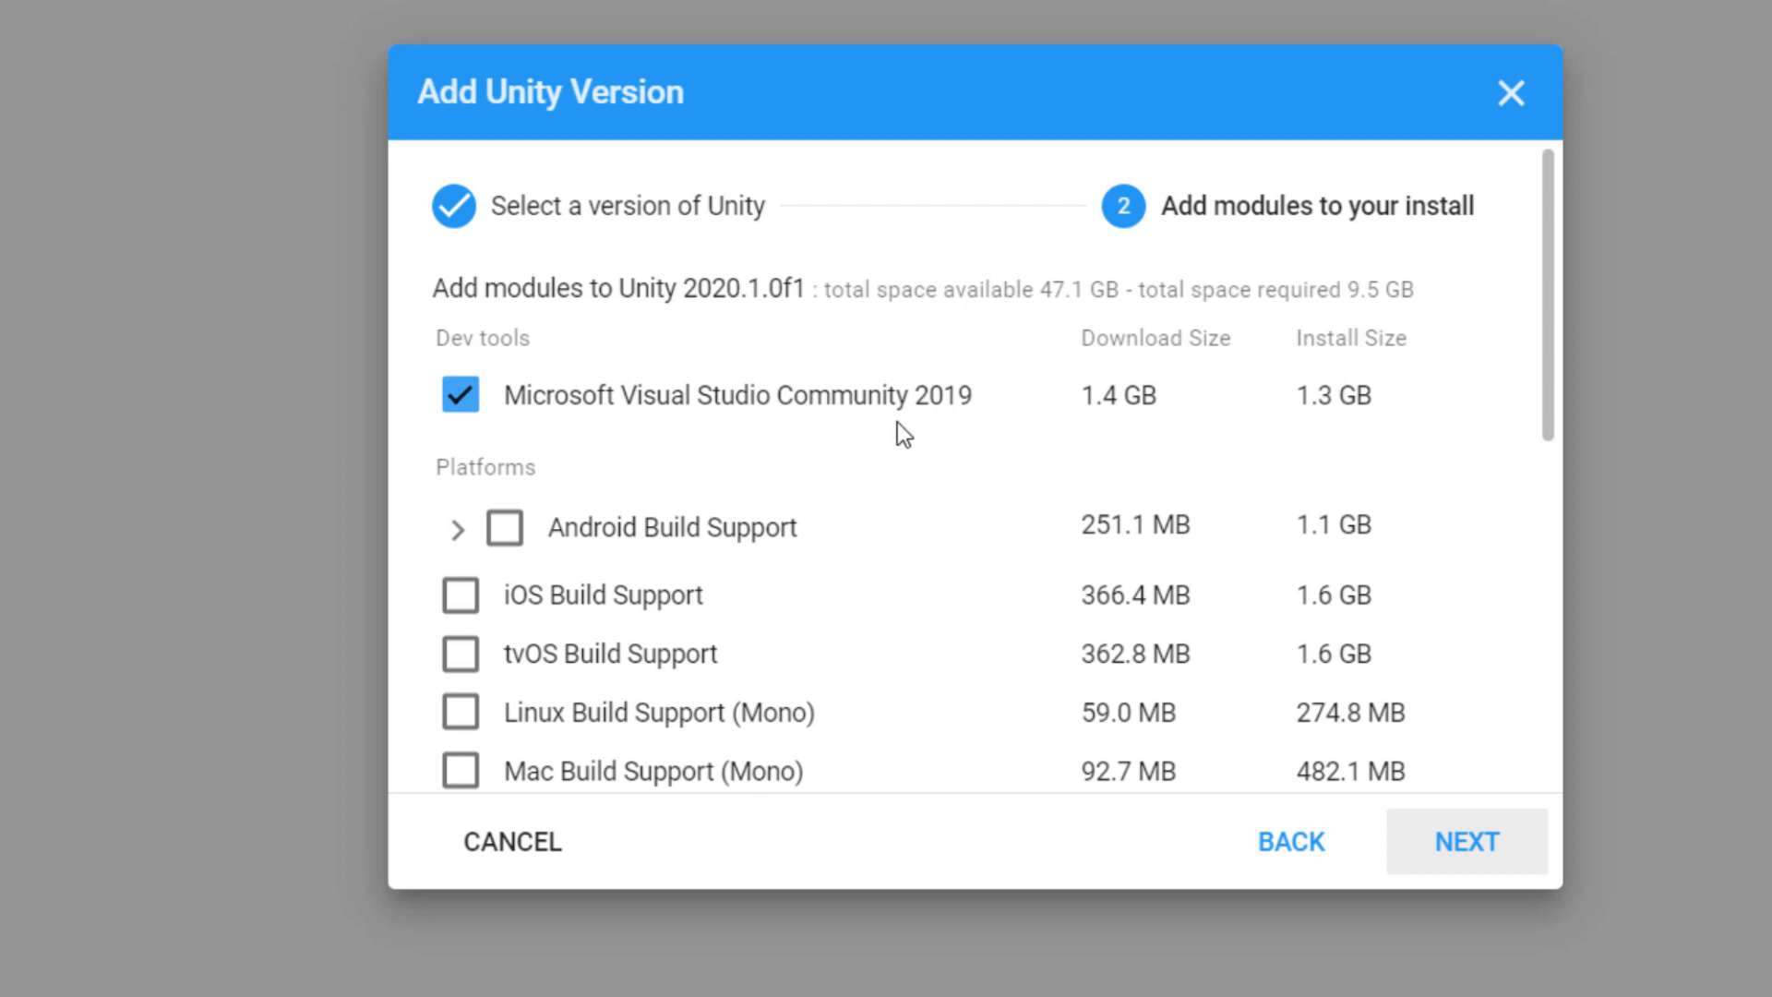
{"action": "left_click", "coordinate": [462, 399]}
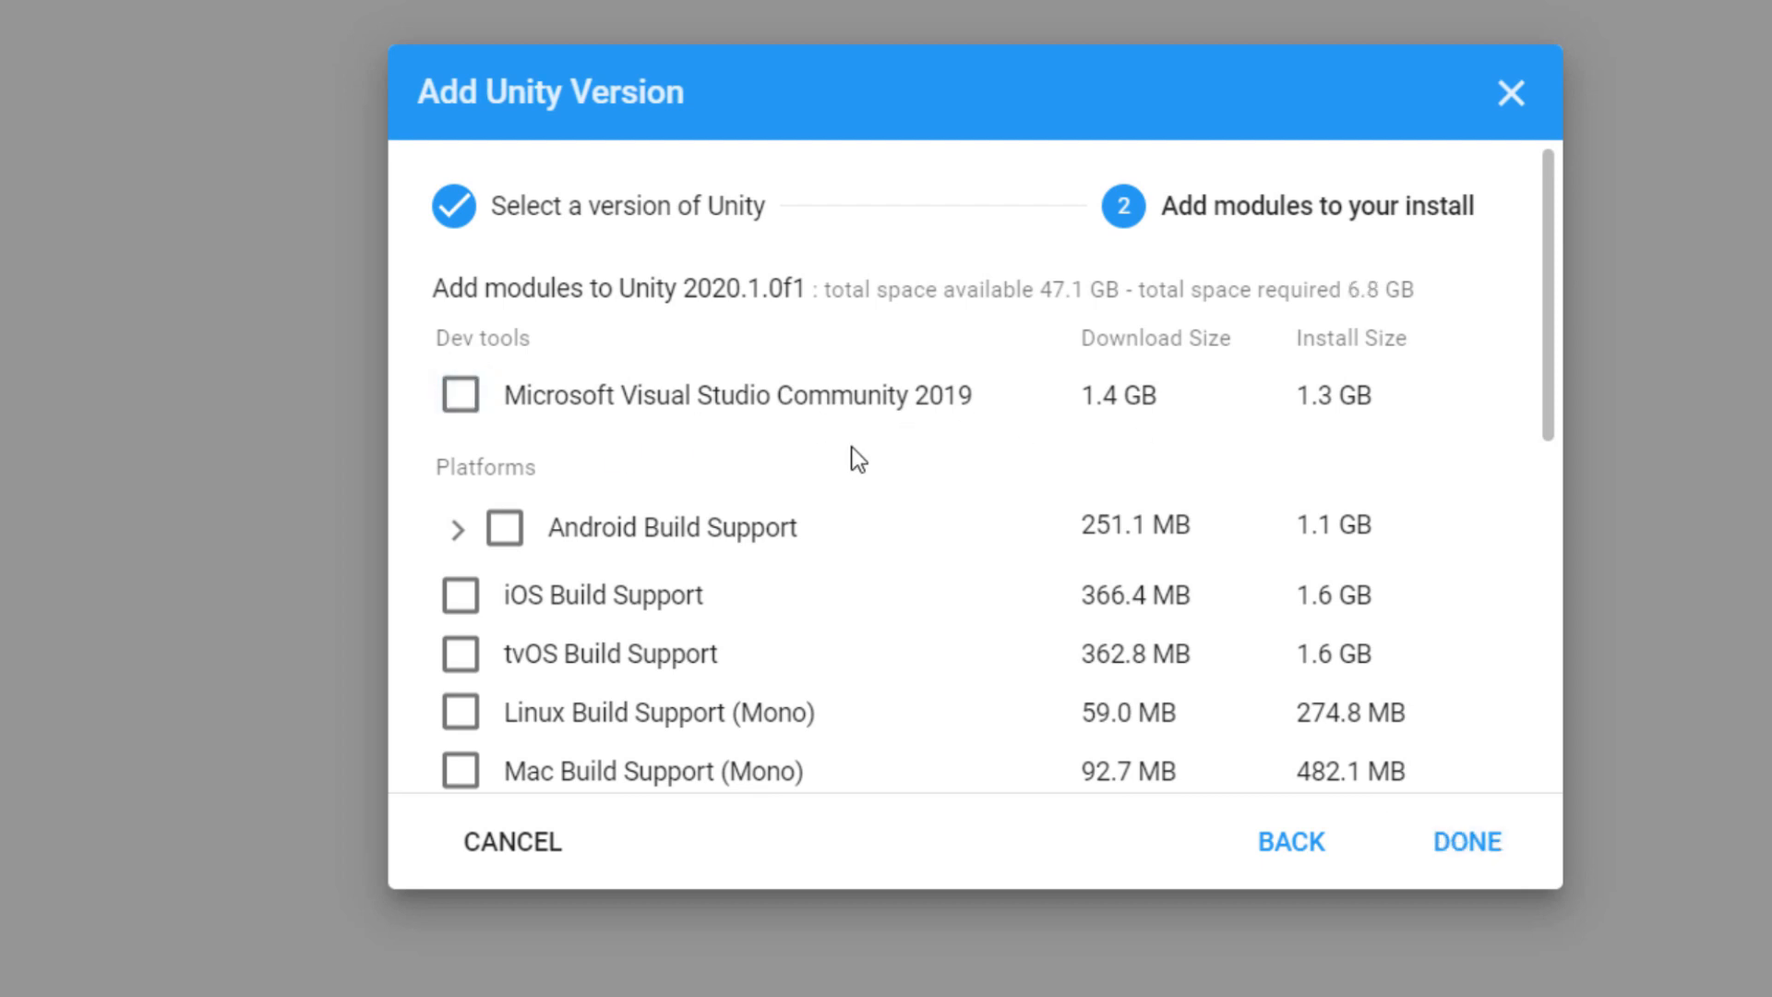
{"action": "left_click", "coordinate": [1485, 849]}
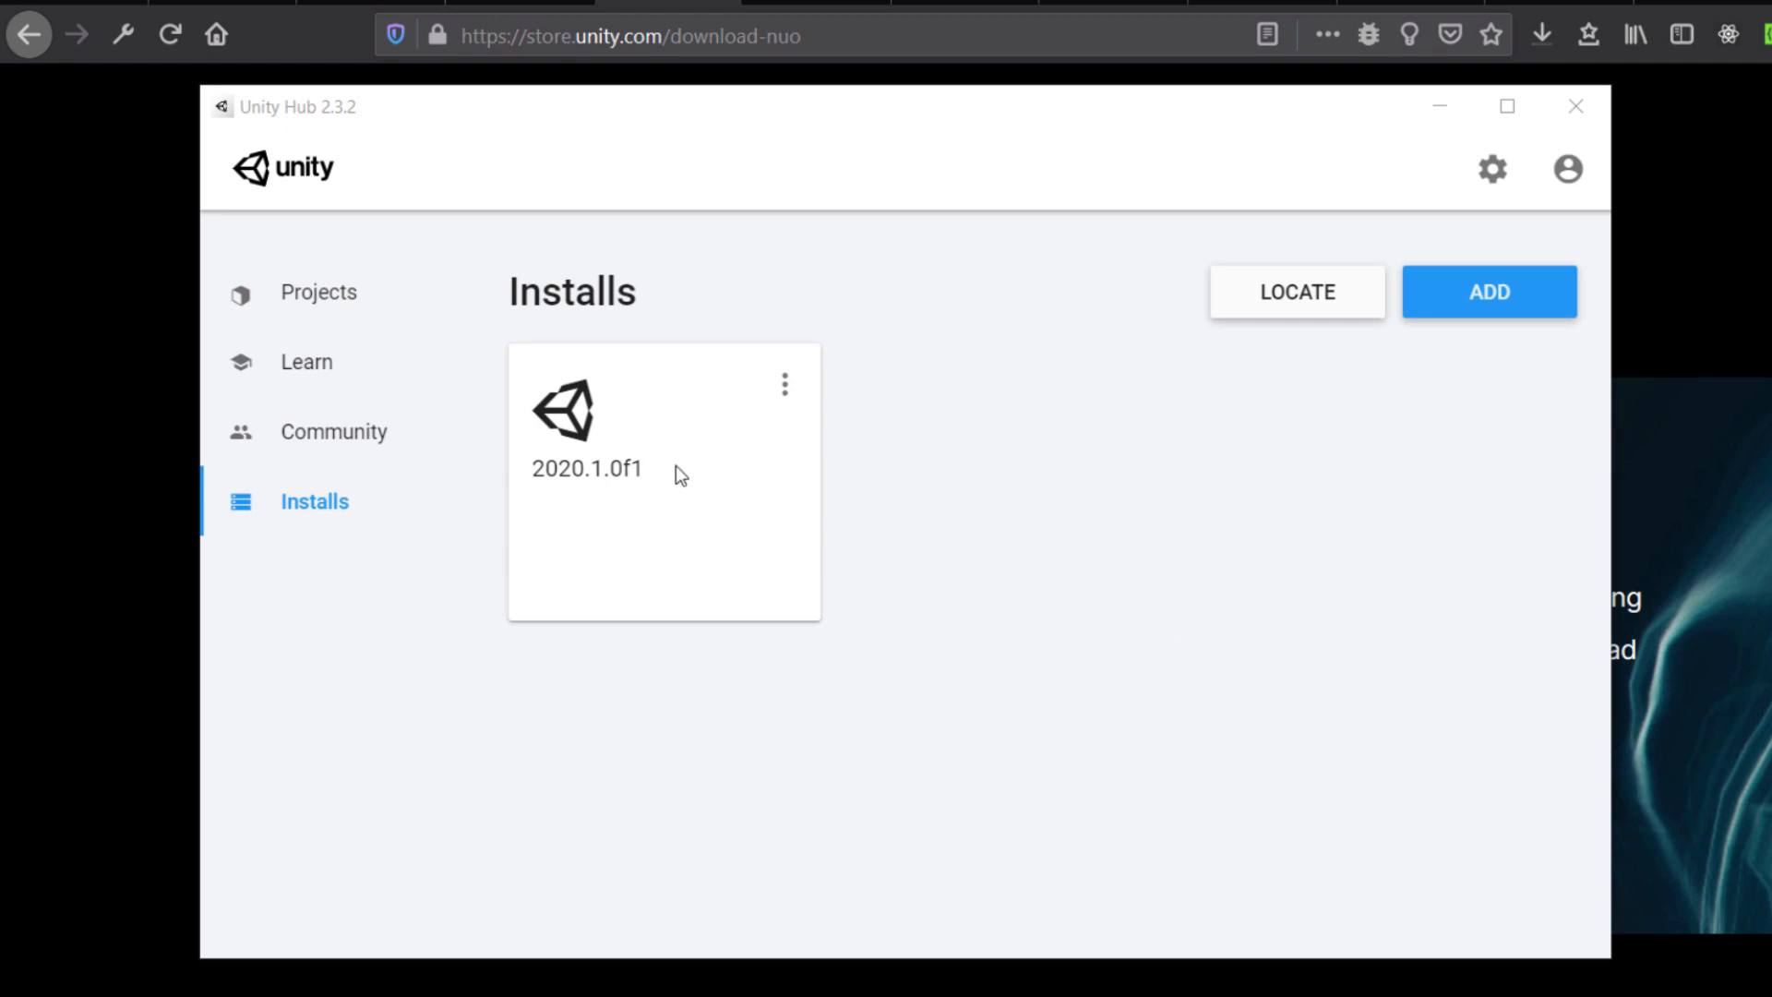
Step: Review the addable modules and management options of the Unity 2020.1.0f1 install without changing anything
{"action": "left_click", "coordinate": [783, 391]}
{"action": "left_click", "coordinate": [708, 402]}
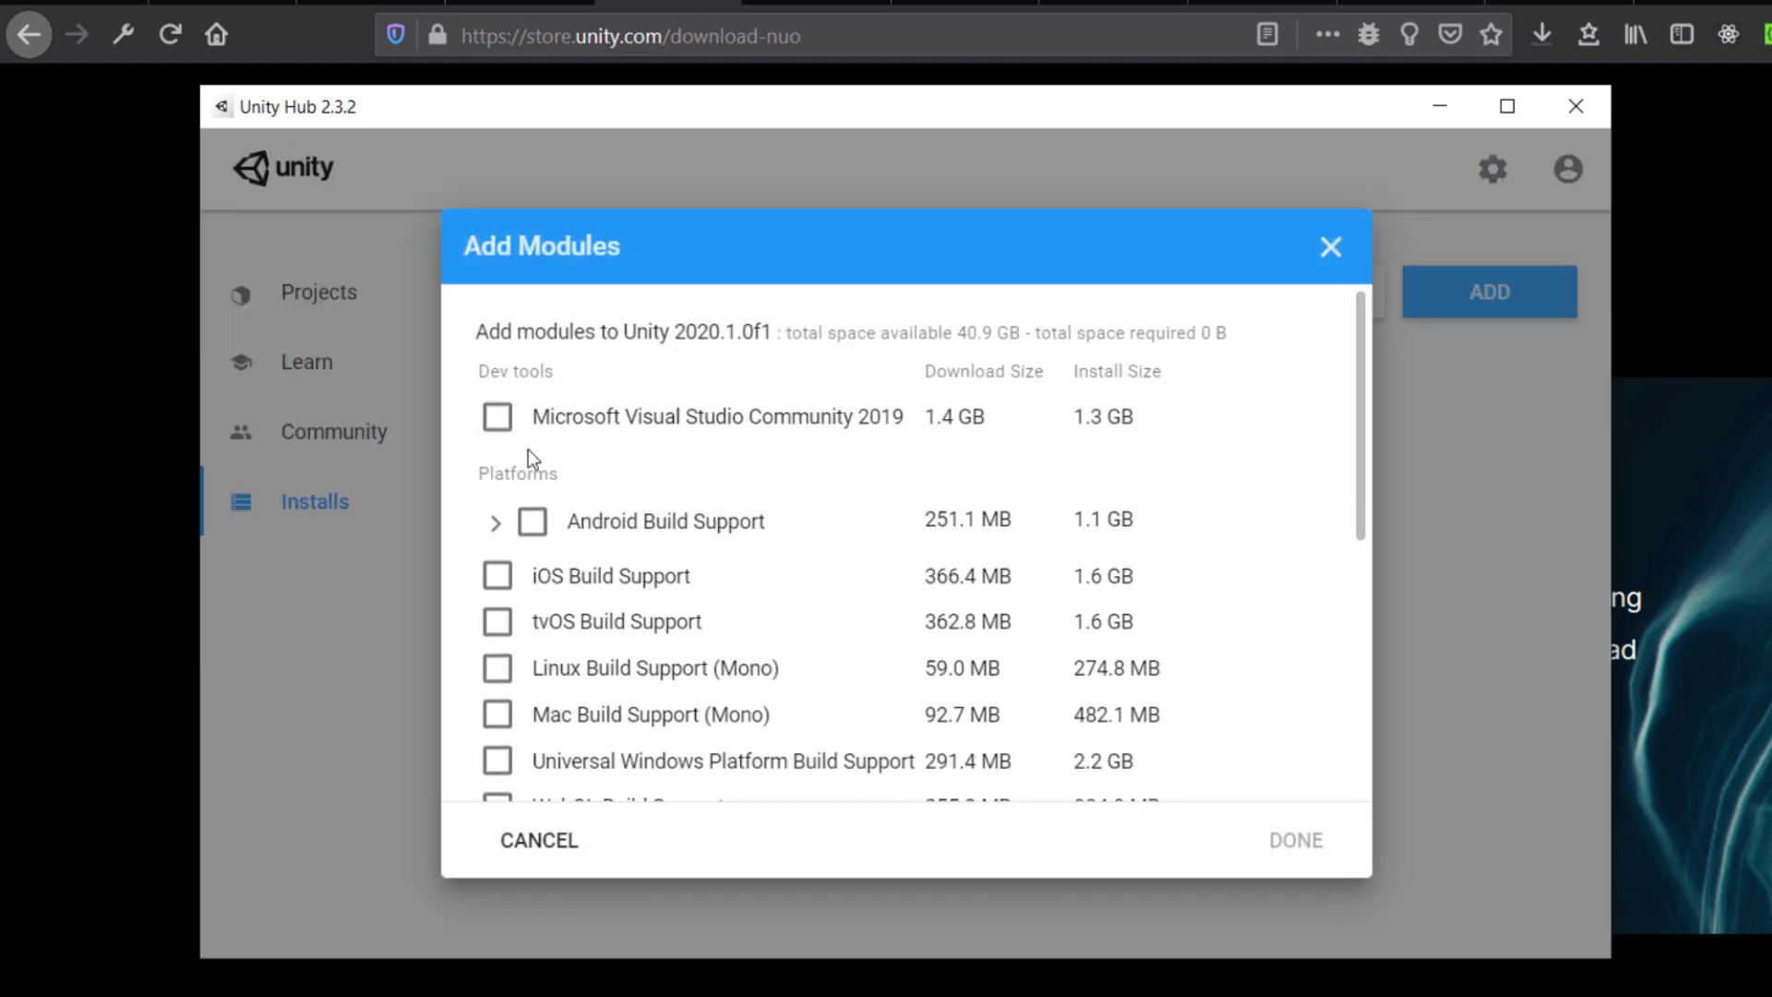
{"action": "scroll", "coordinate": [598, 478], "scroll_direction": "down", "scroll_amount": 2}
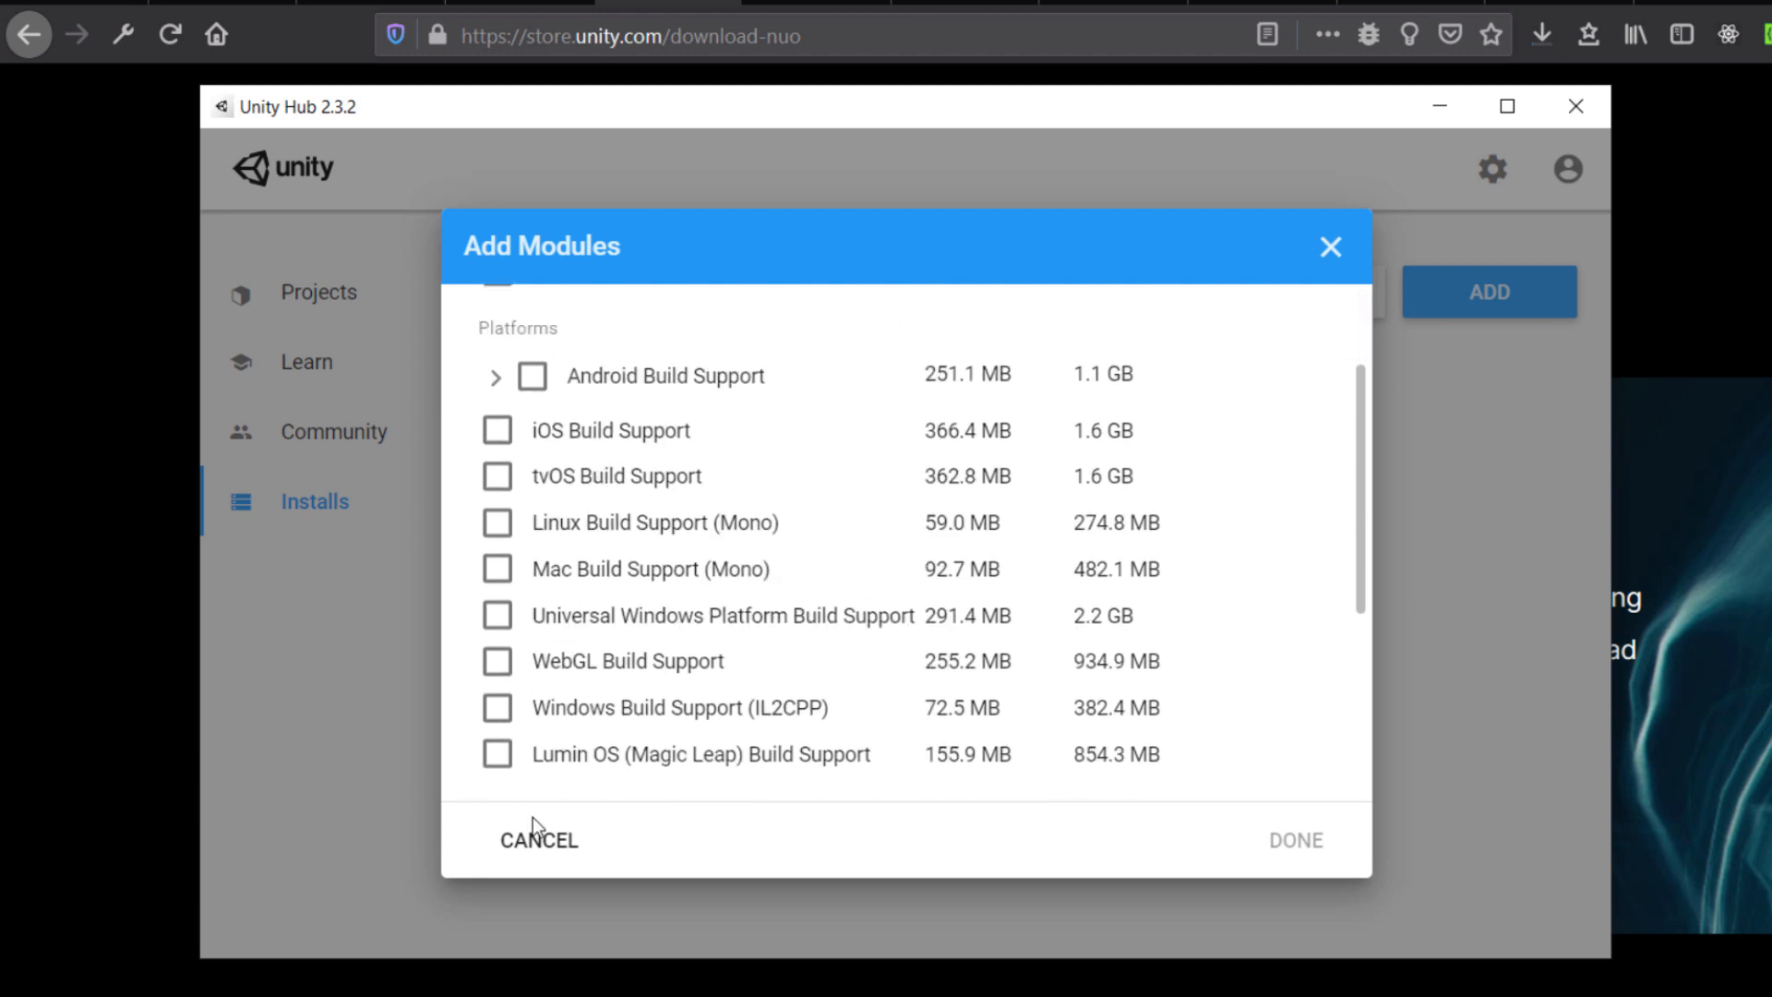
{"action": "left_click", "coordinate": [532, 841]}
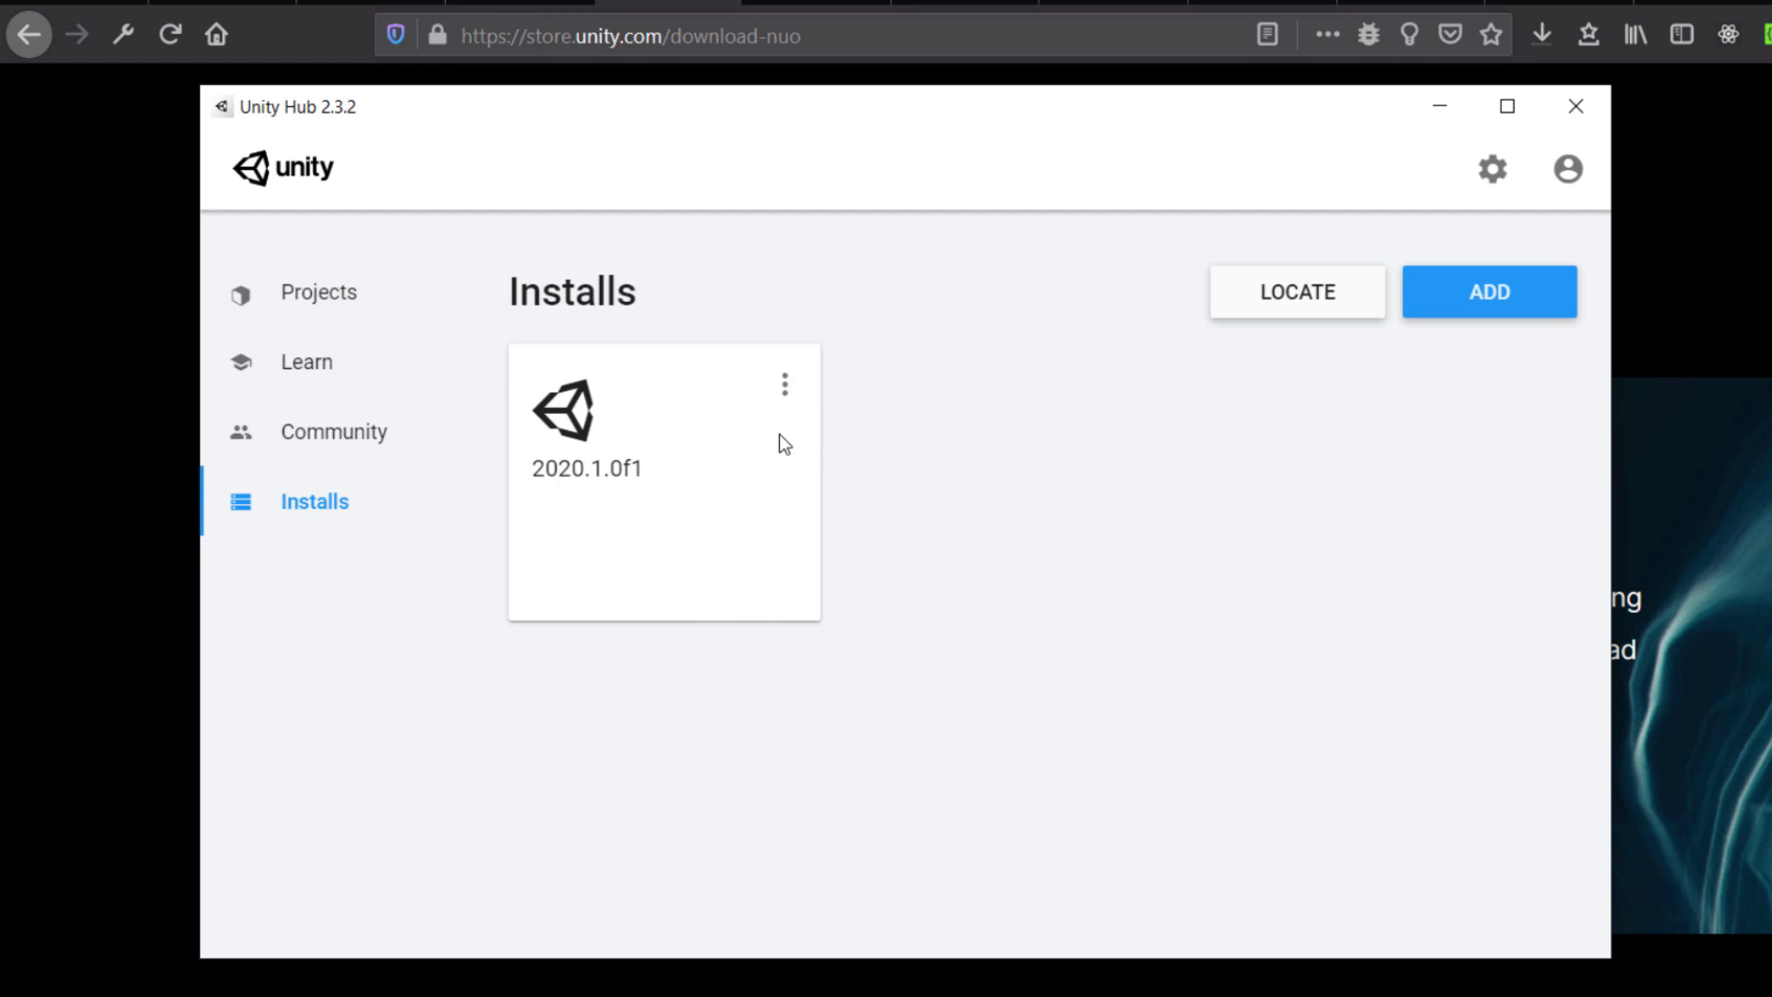
{"action": "left_click", "coordinate": [784, 386]}
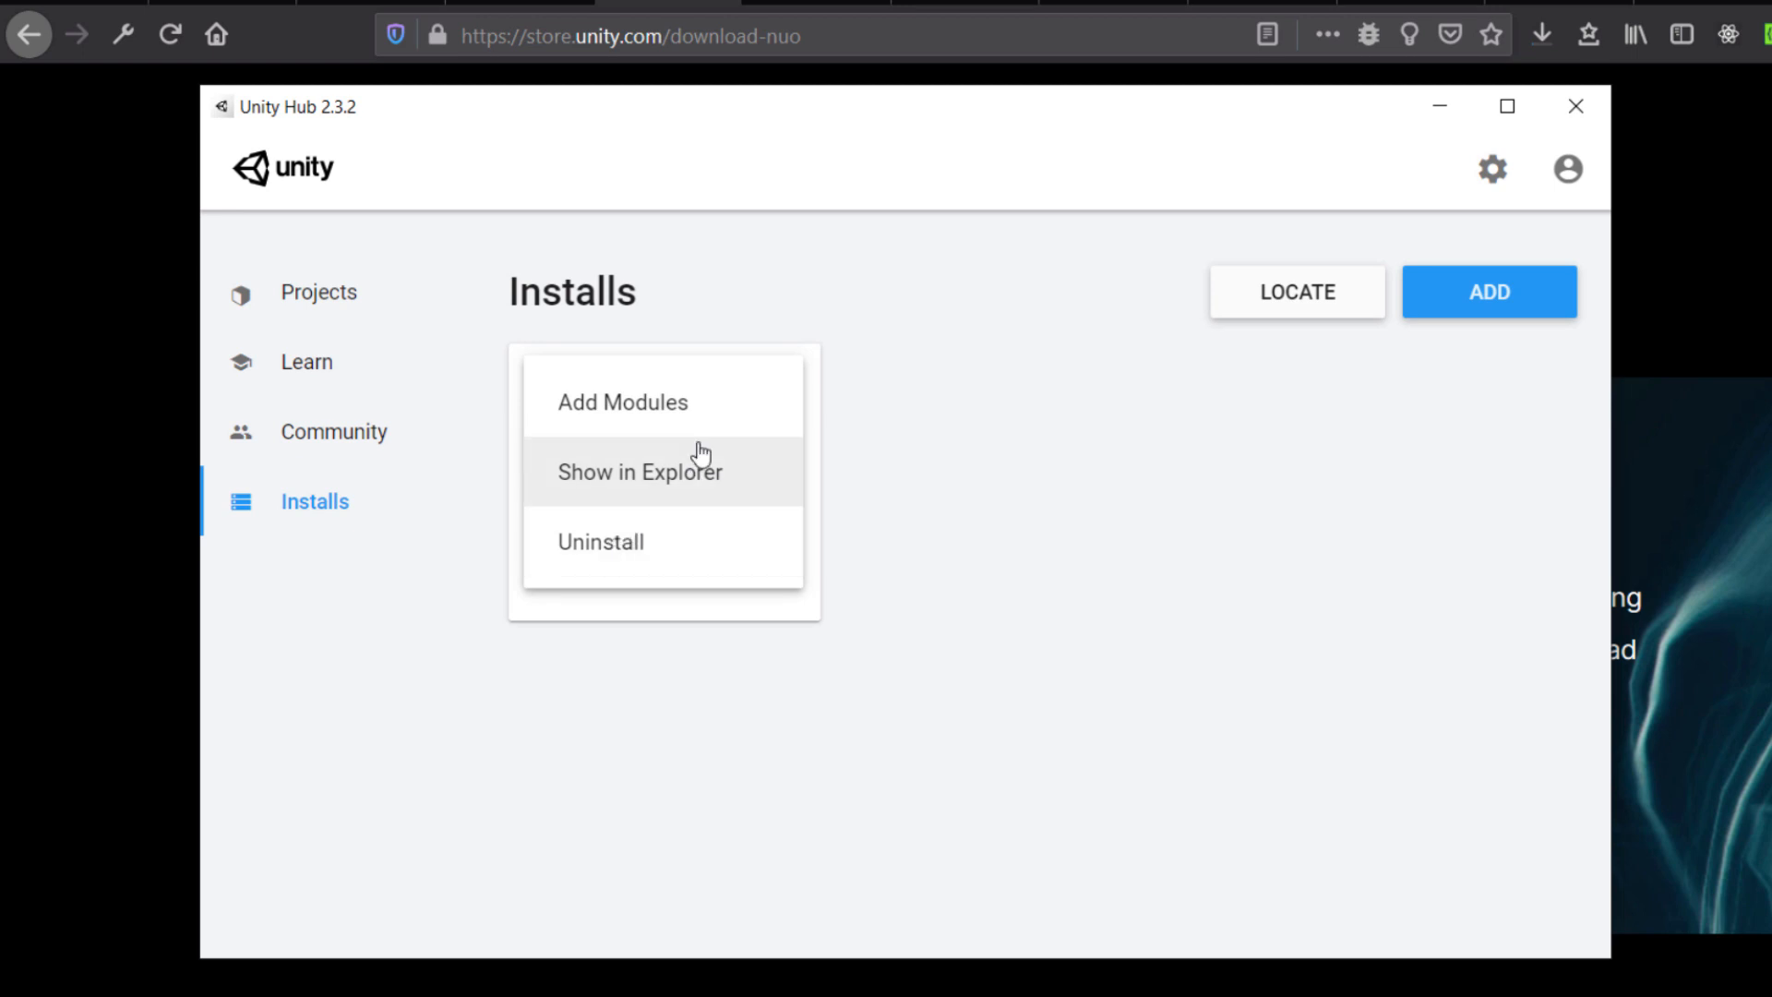
{"action": "left_click", "coordinate": [955, 452]}
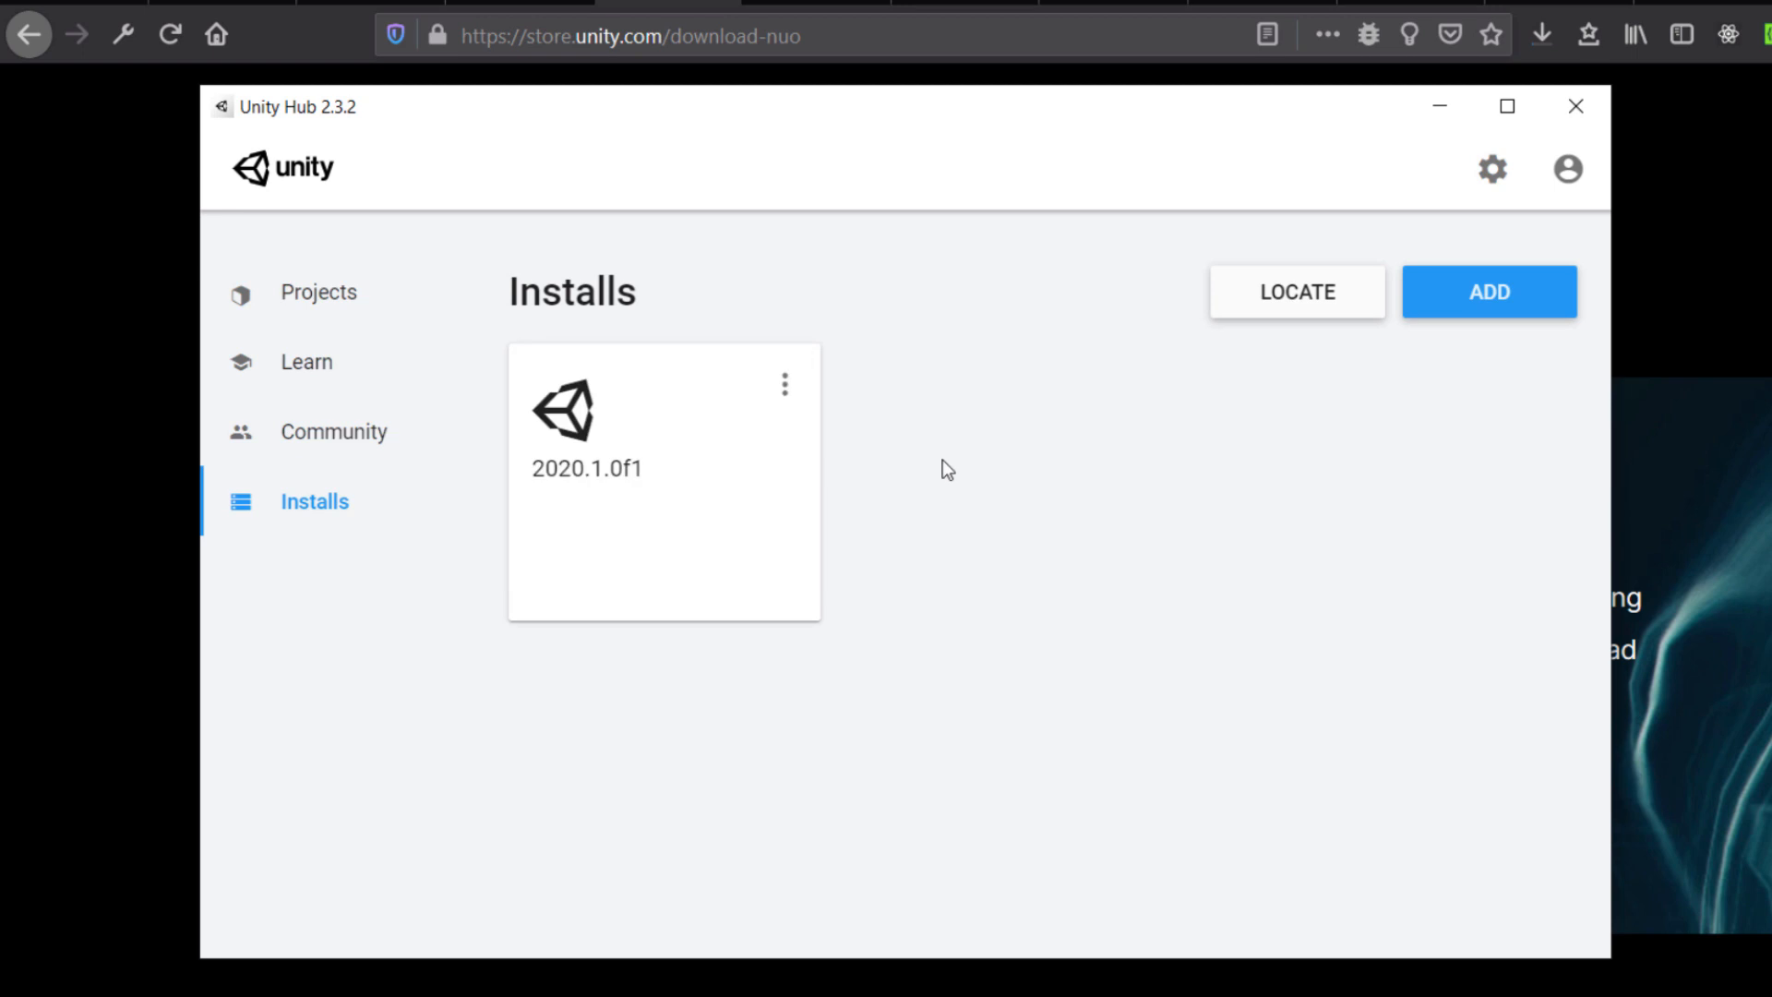